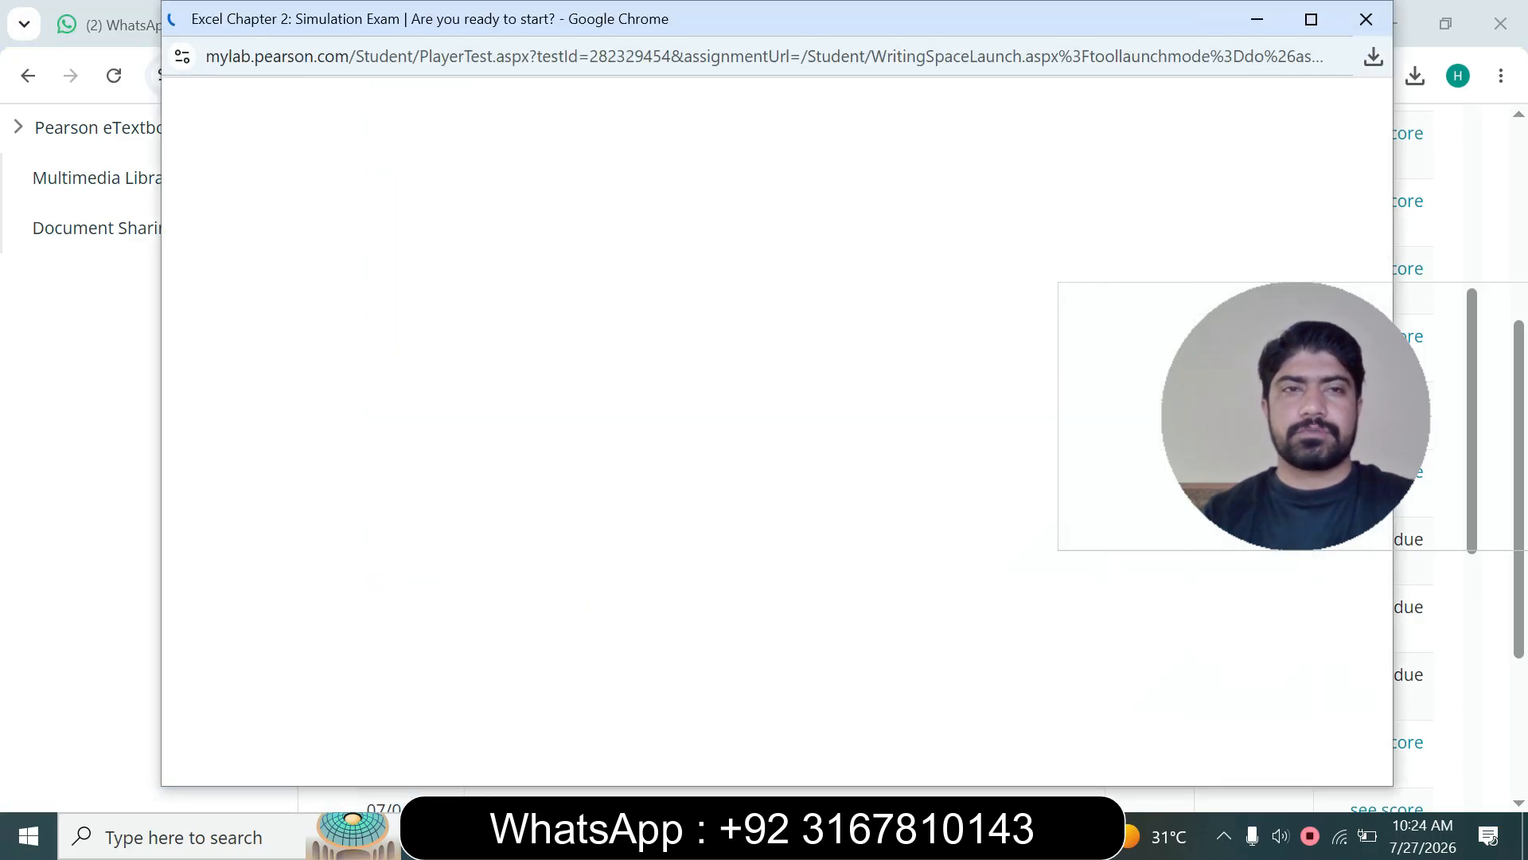
- Start the Excel Chapter 2: Simulation Exam assignment in a maximized window and launch its simulation questions
left_click(1311, 19)
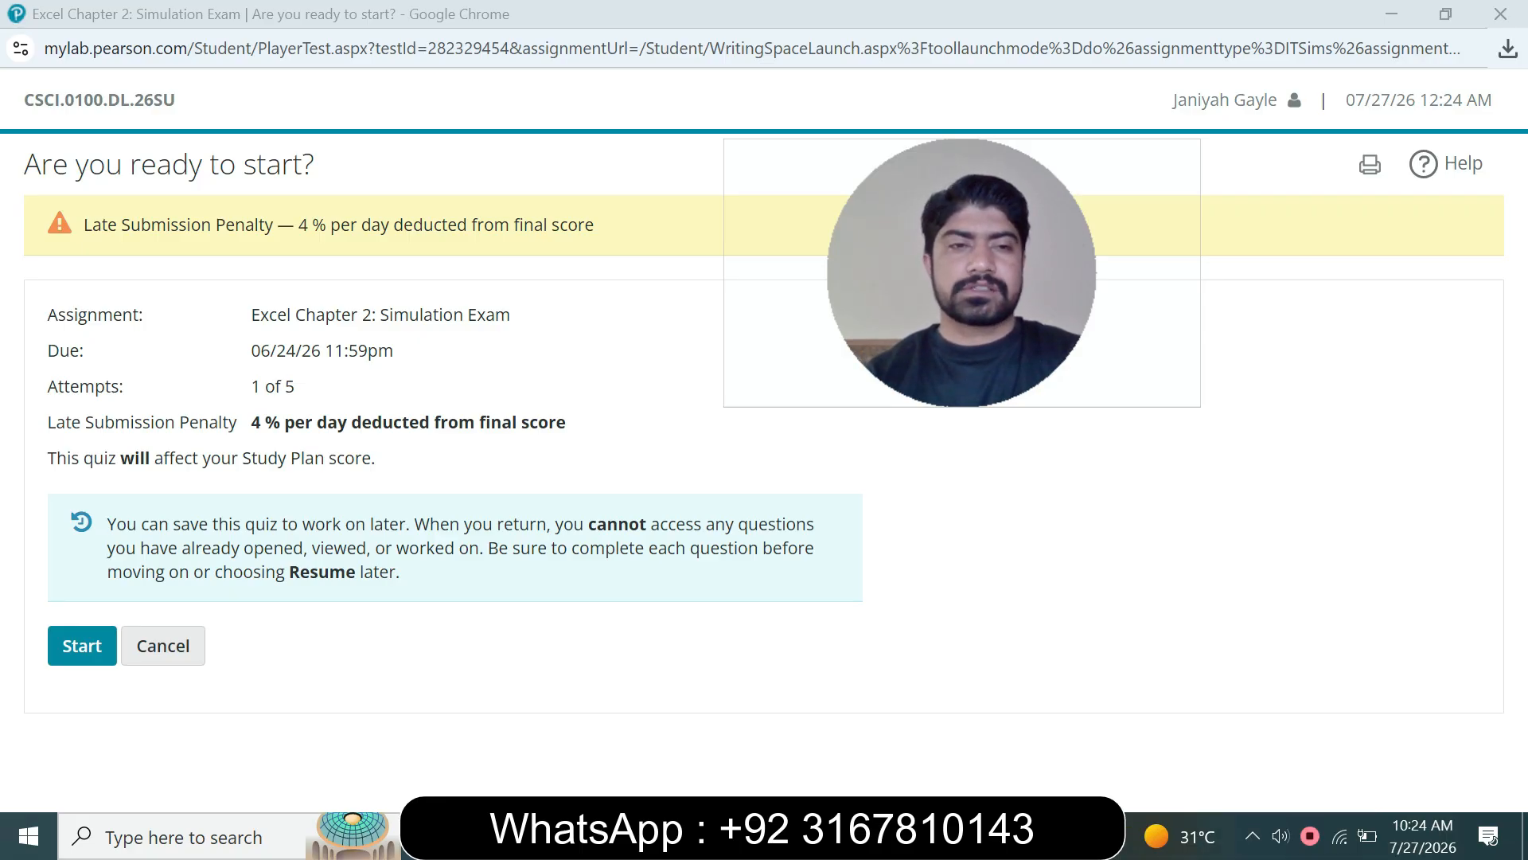
left_click_drag(251, 314, 495, 314)
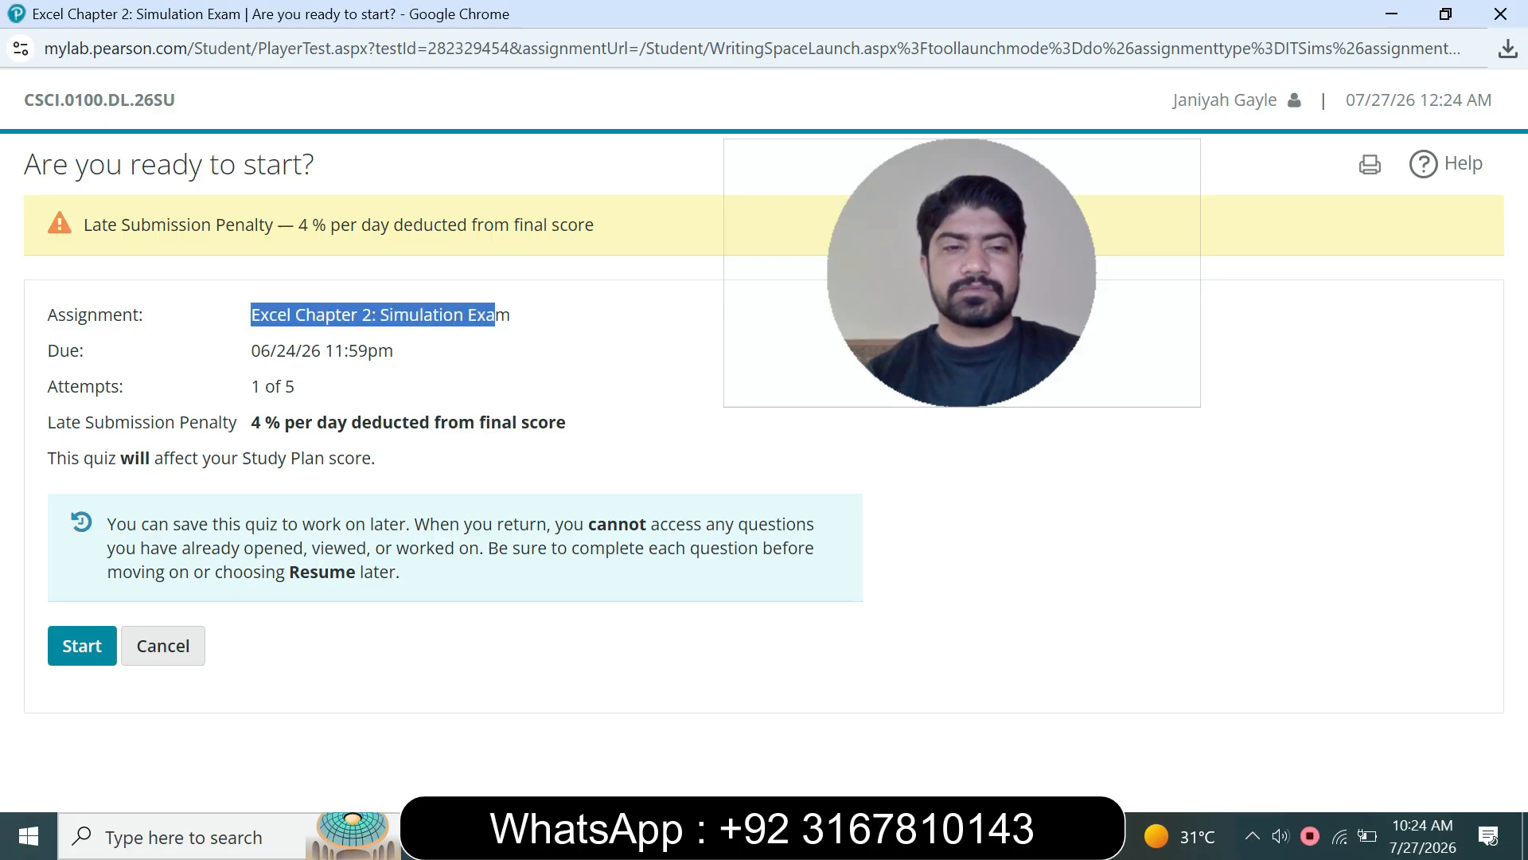
left_click(82, 645)
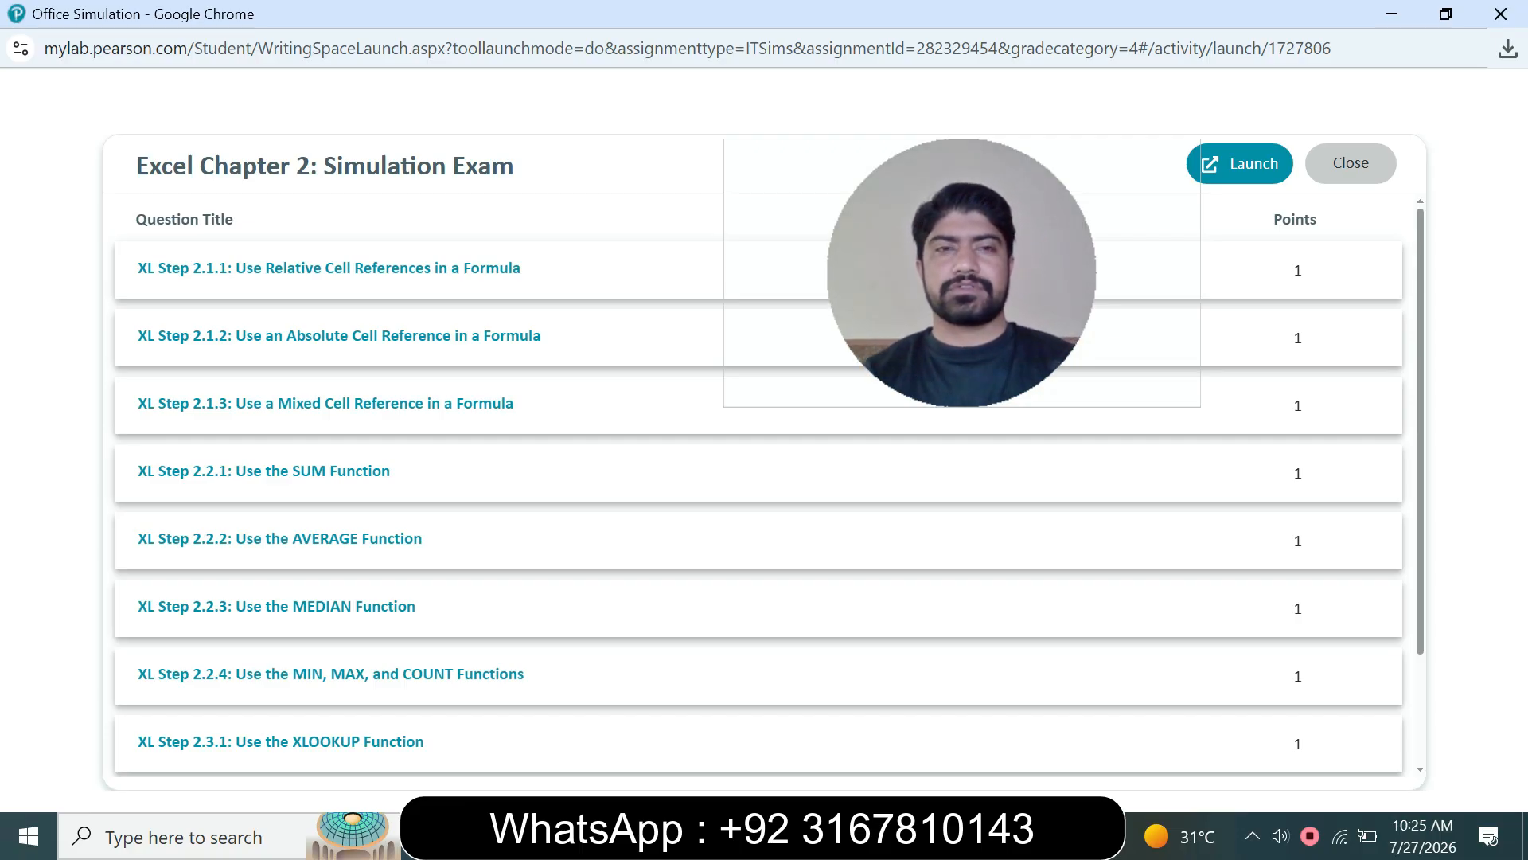
left_click_drag(514, 166, 149, 165)
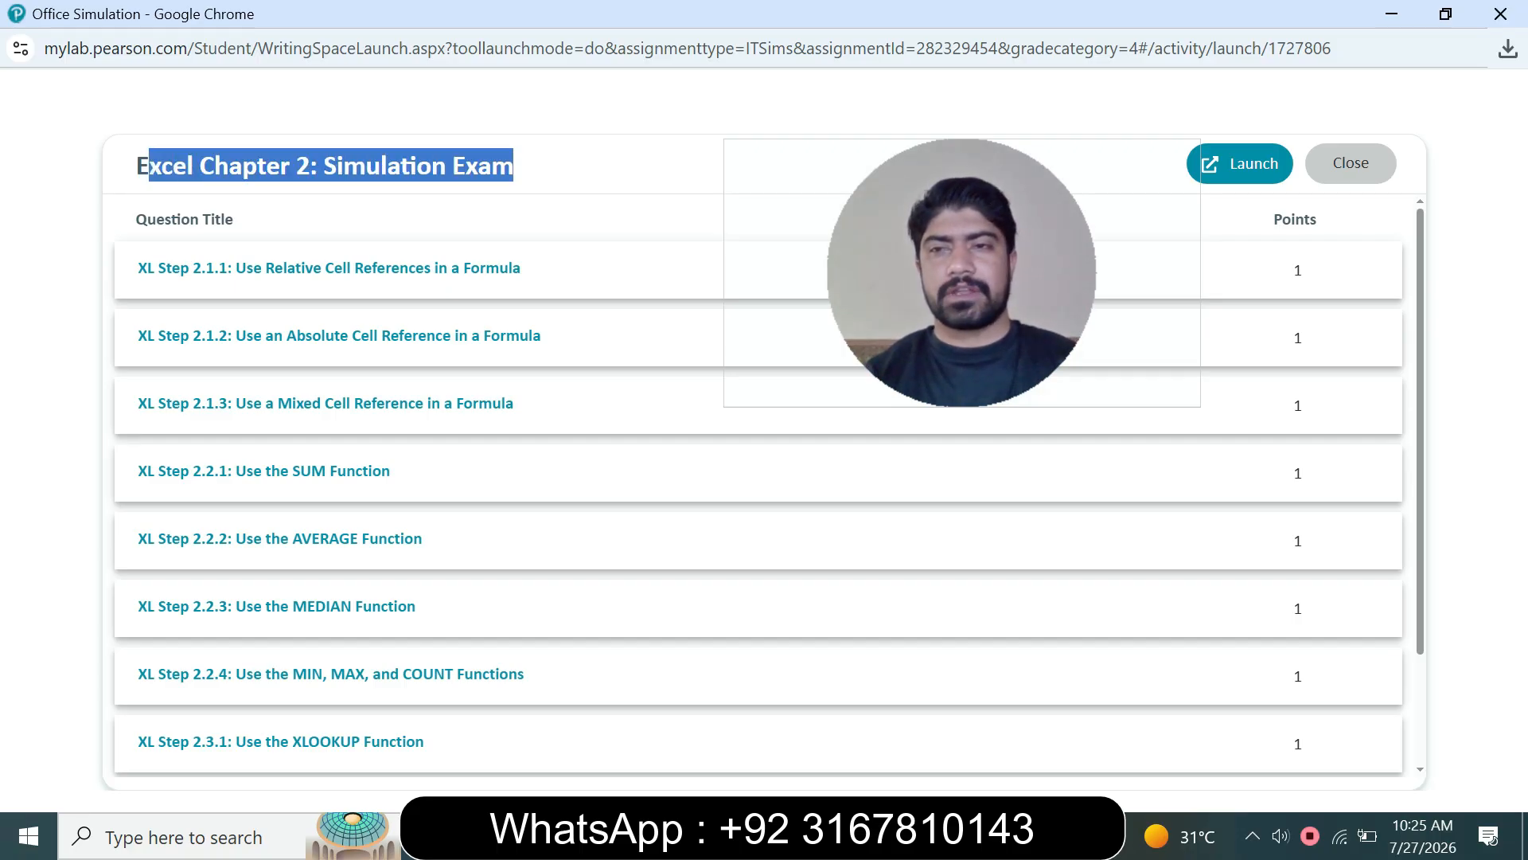
left_click(1240, 164)
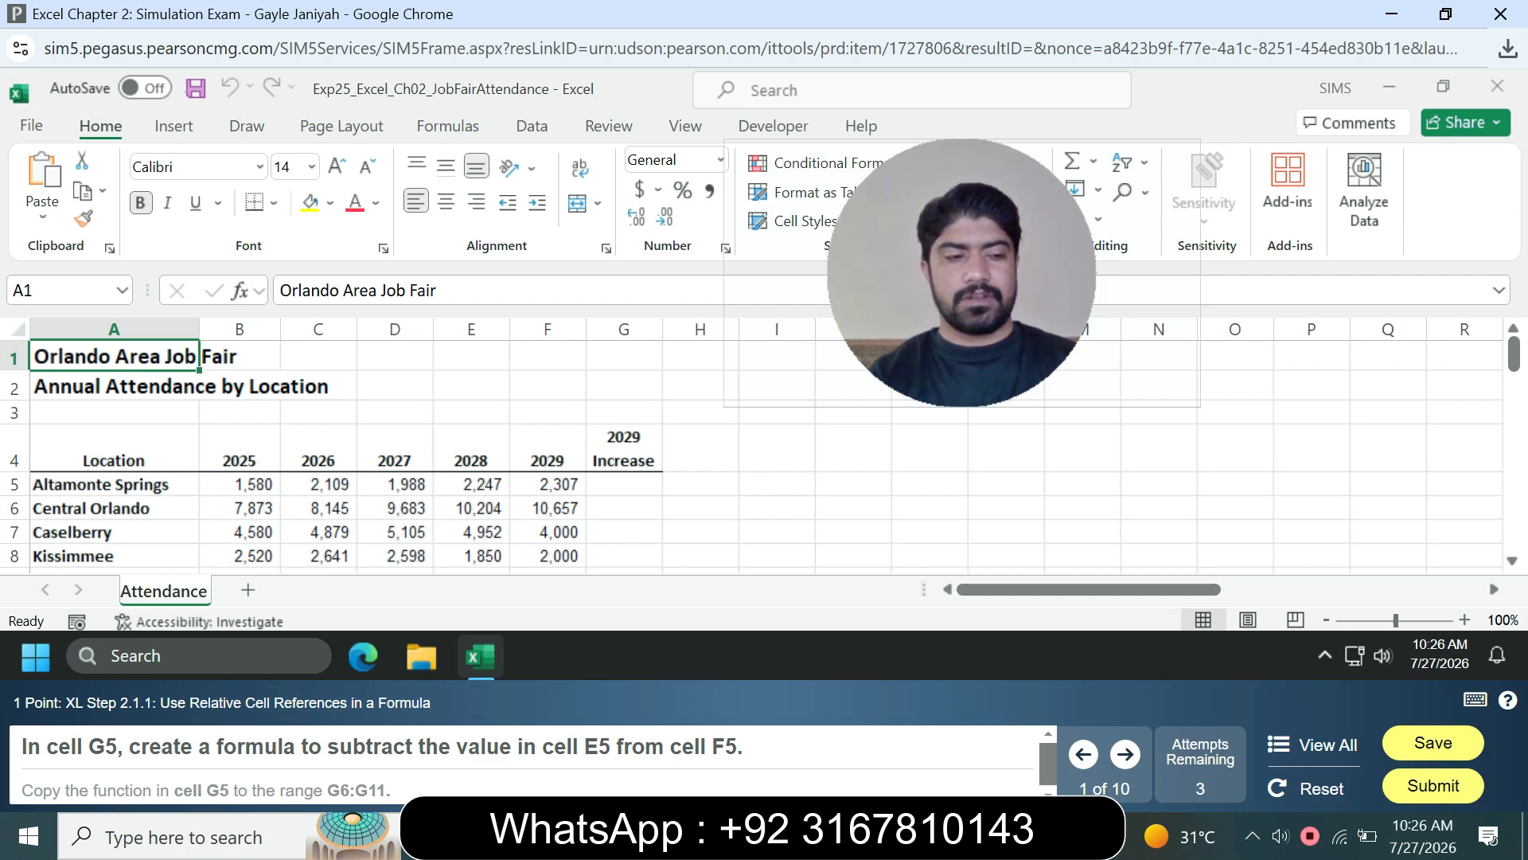
- Enter the formula =F5-E5 in cell G5 and copy it to the range G6:G11
left_click(625, 484)
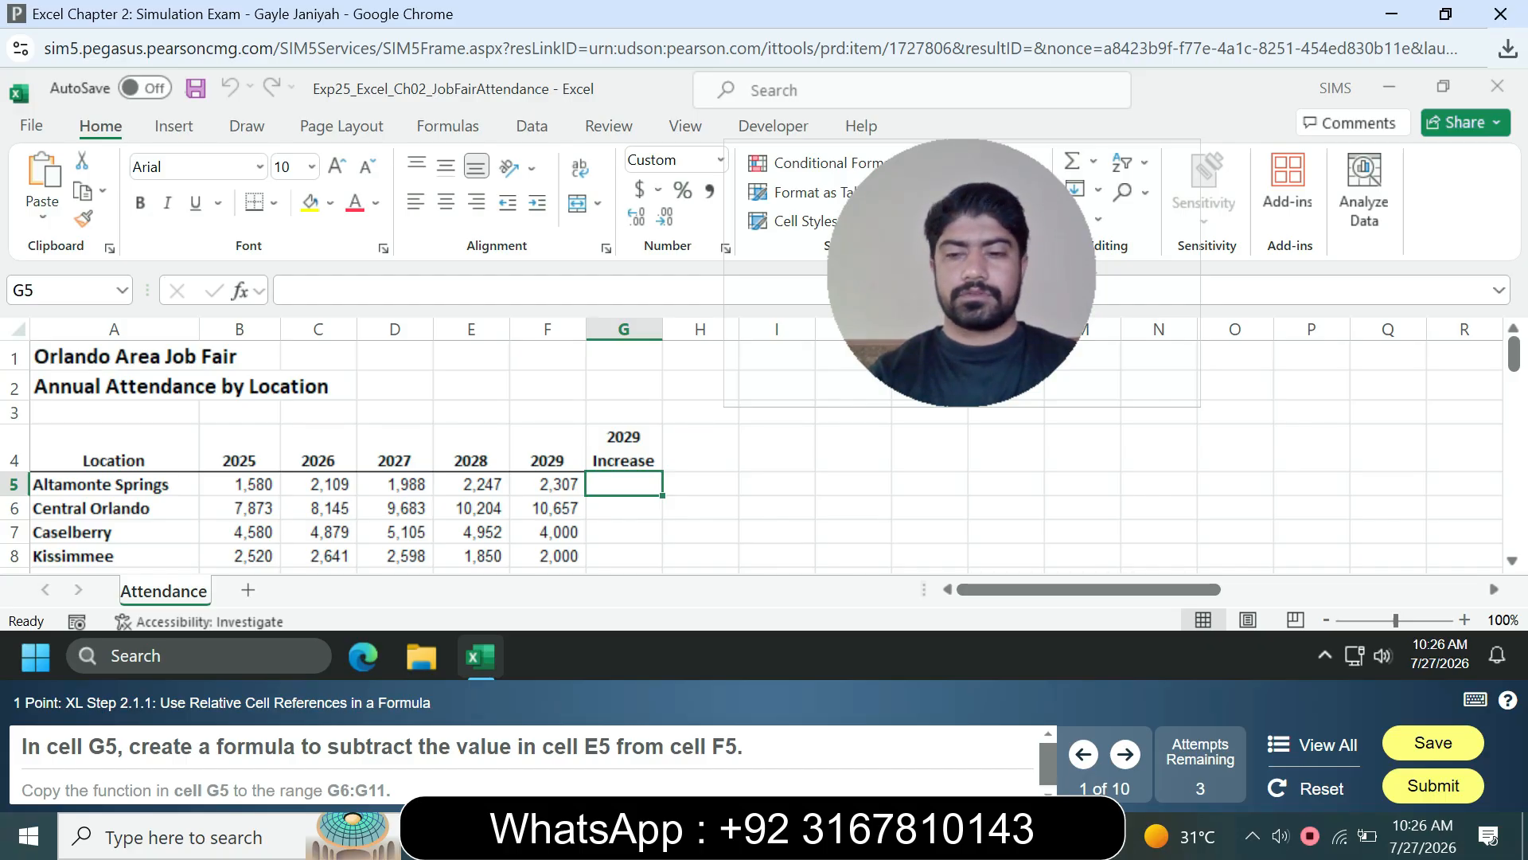
type("=")
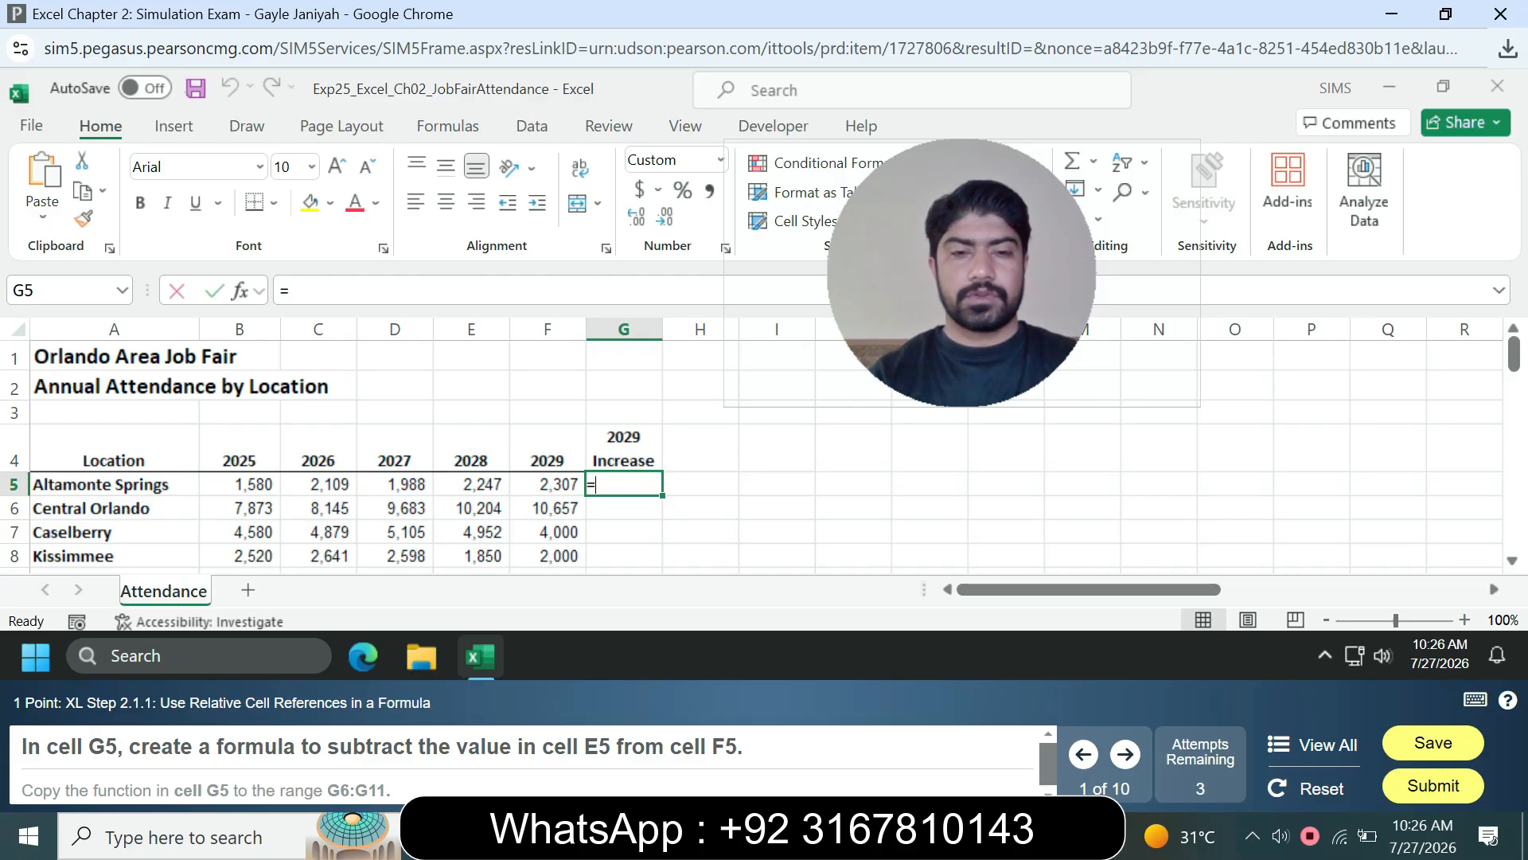
type("F5")
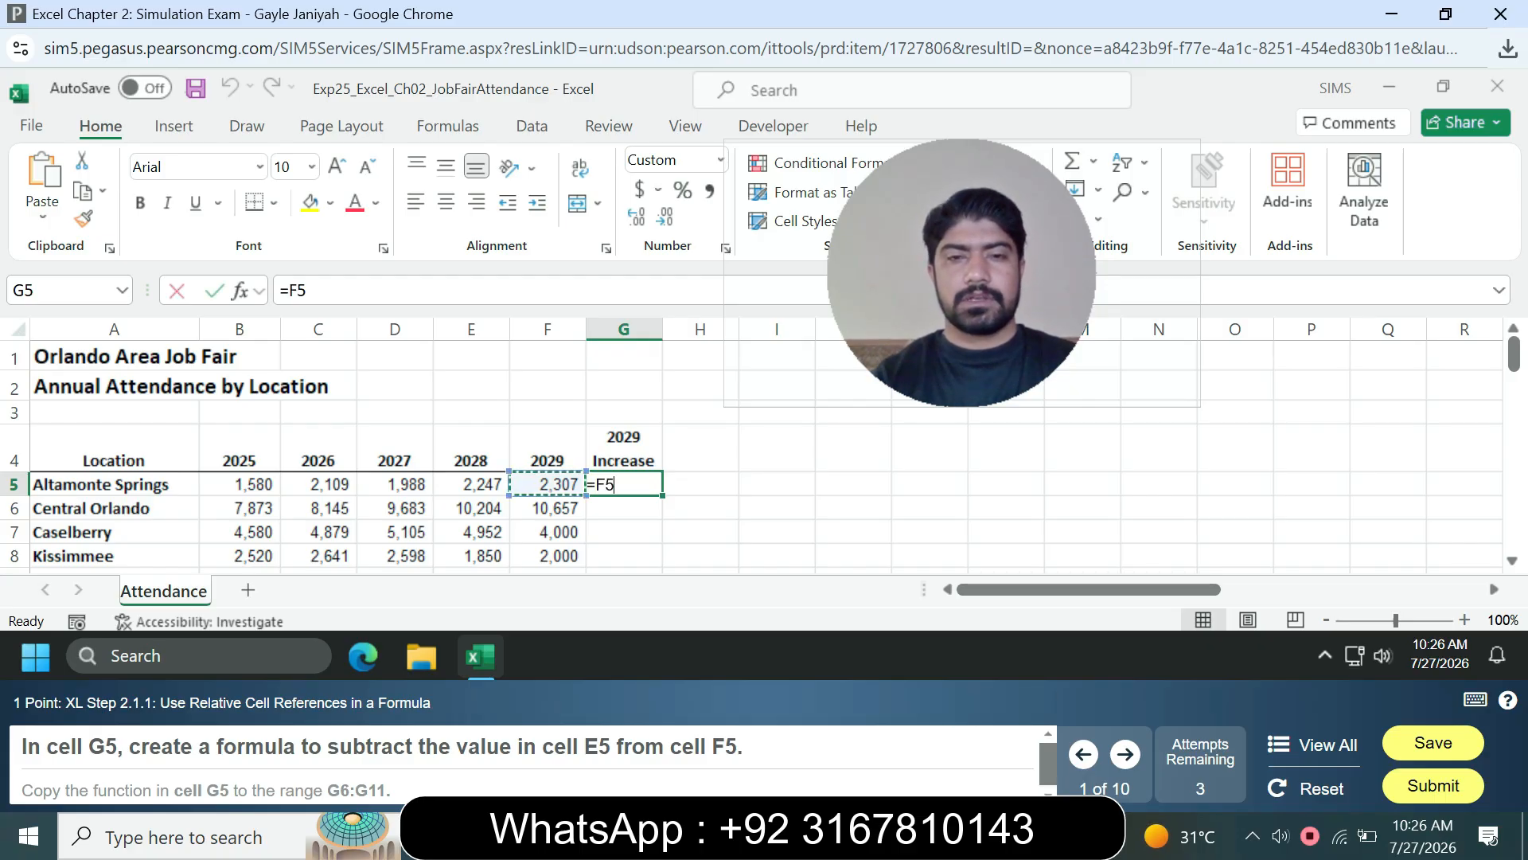
type("-E5")
key("Return")
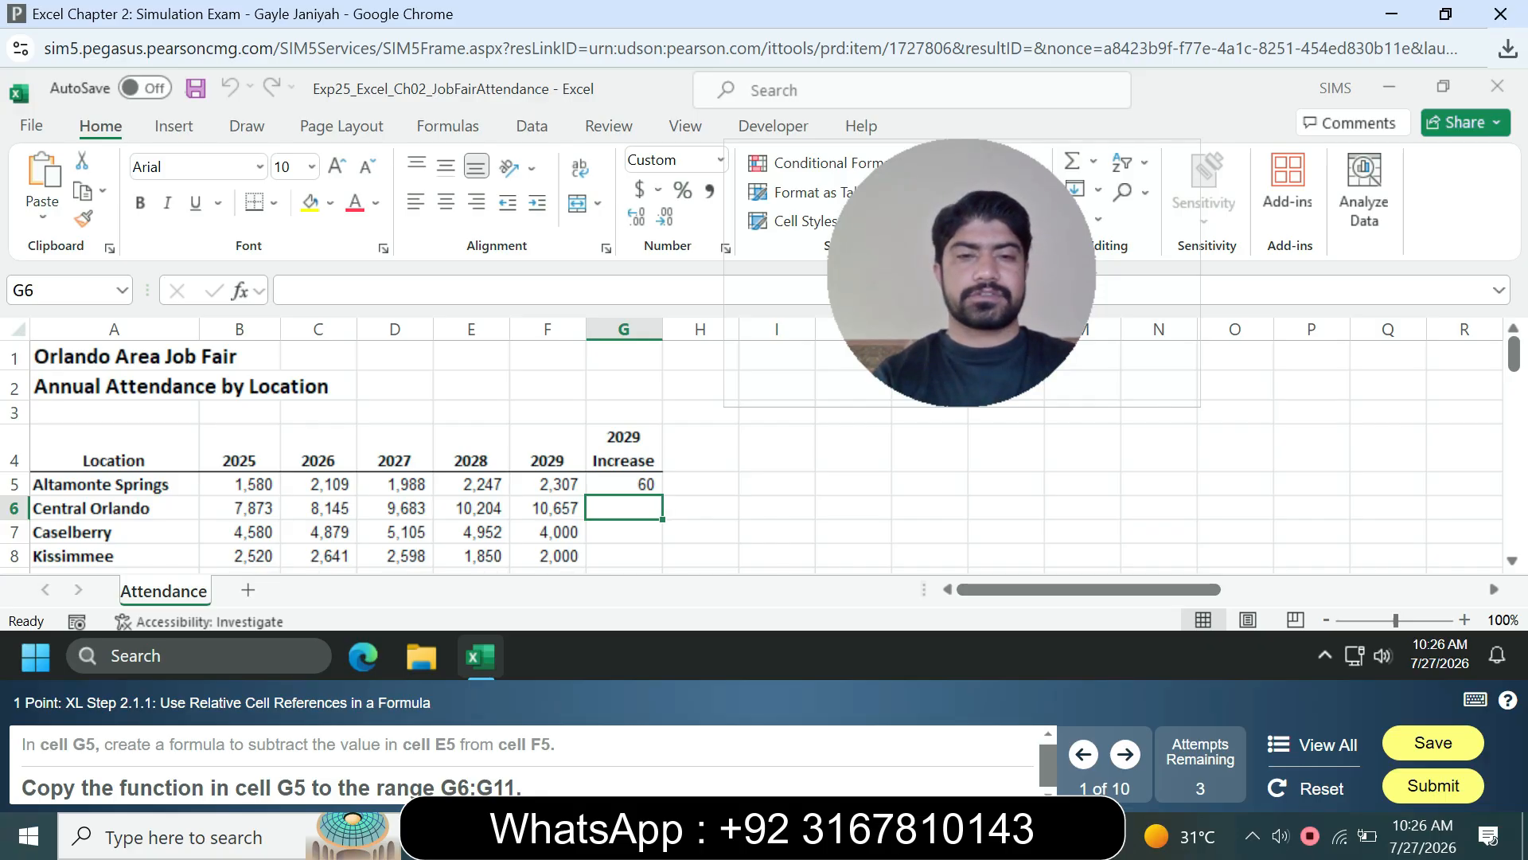
left_click(623, 484)
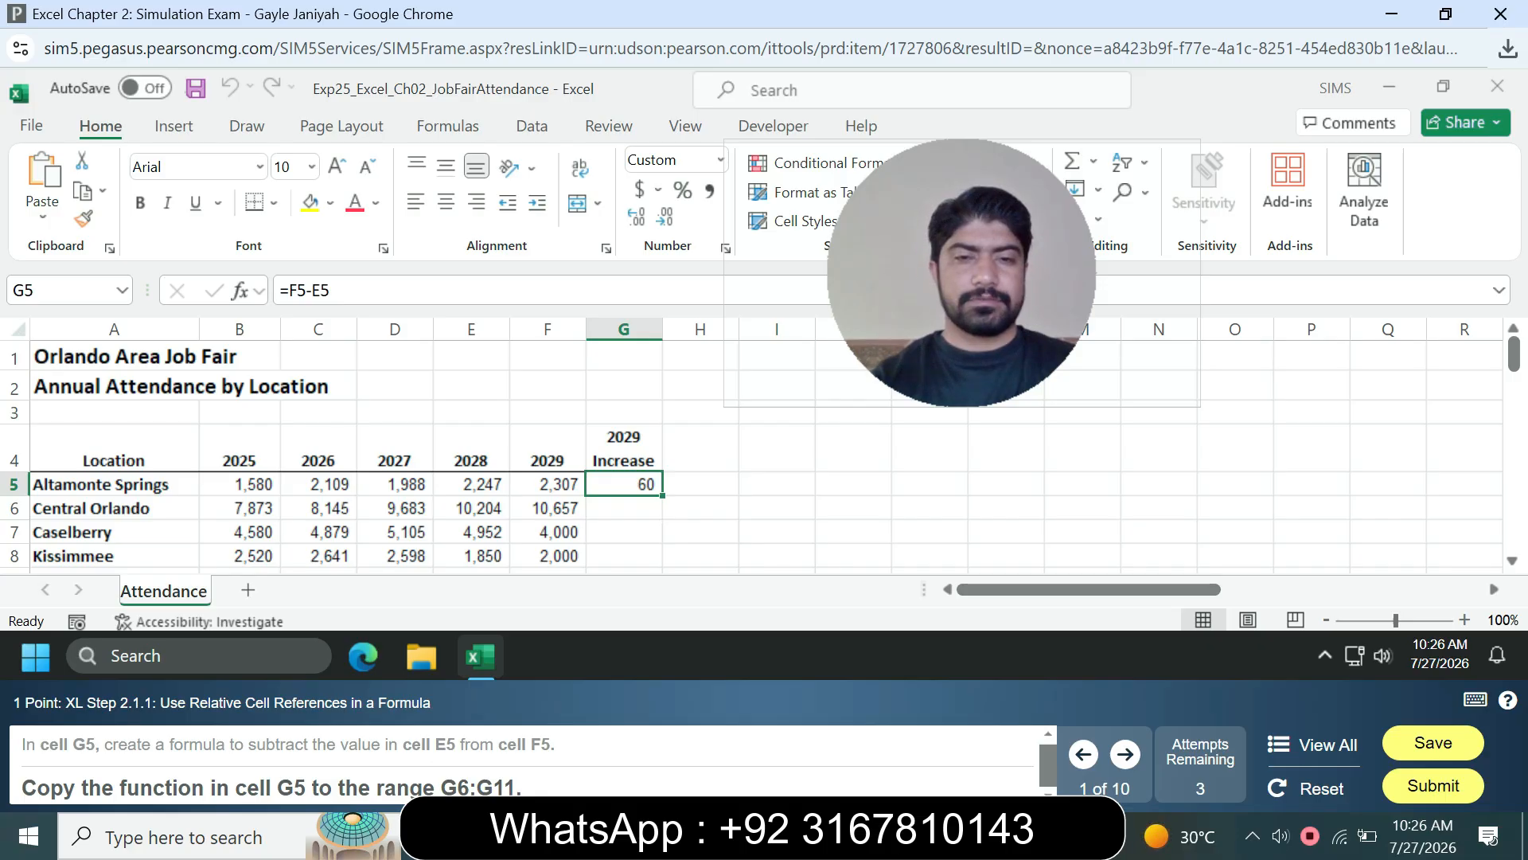
left_click_drag(662, 495, 652, 356)
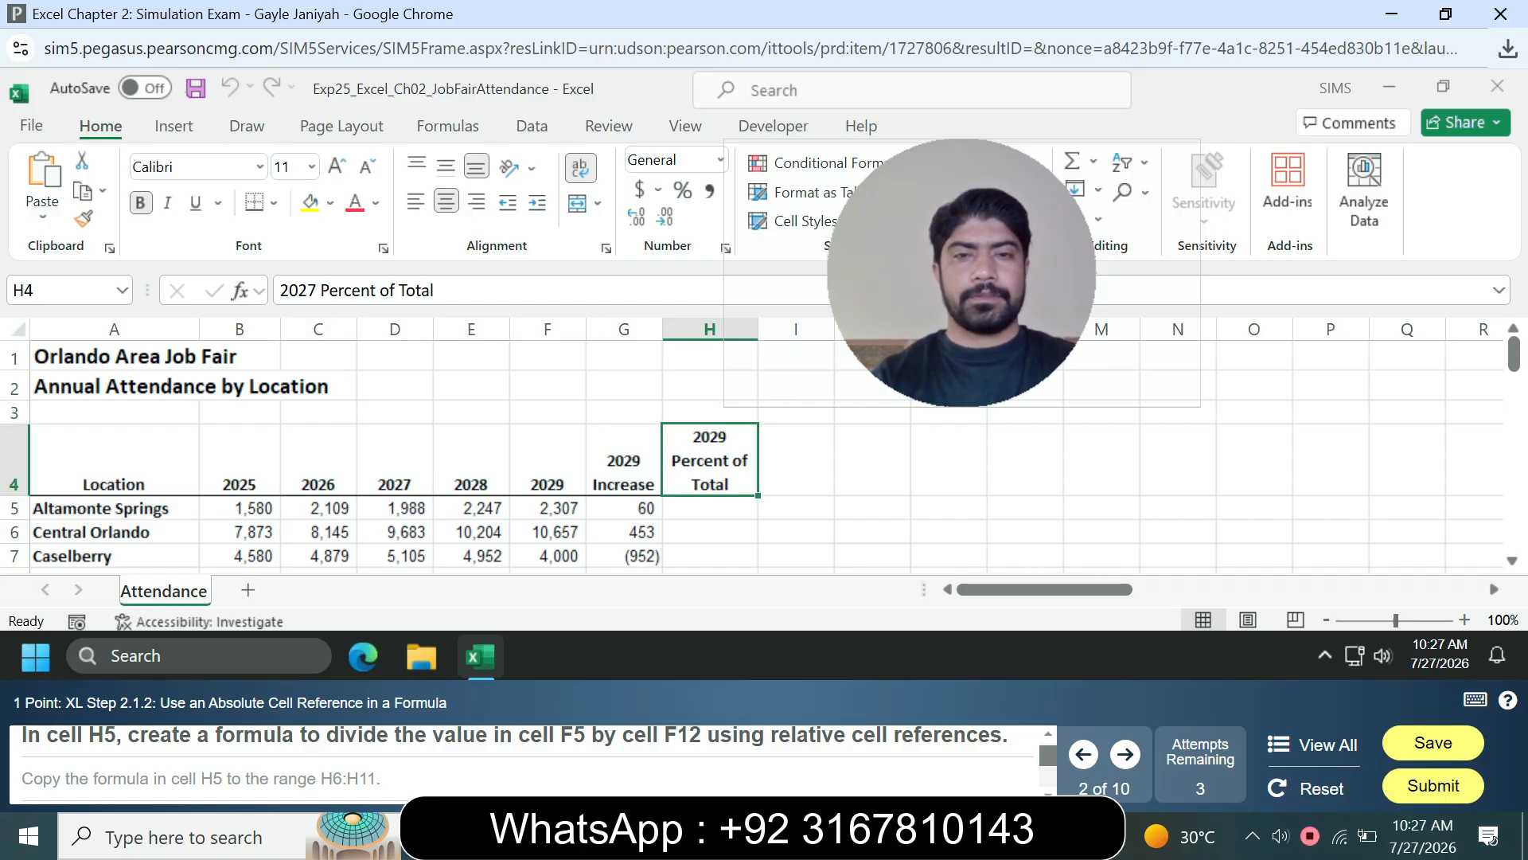
- Enter the formula =F5/F12 with relative references in cell H5 and copy it to the range H6:H11
left_click(710, 508)
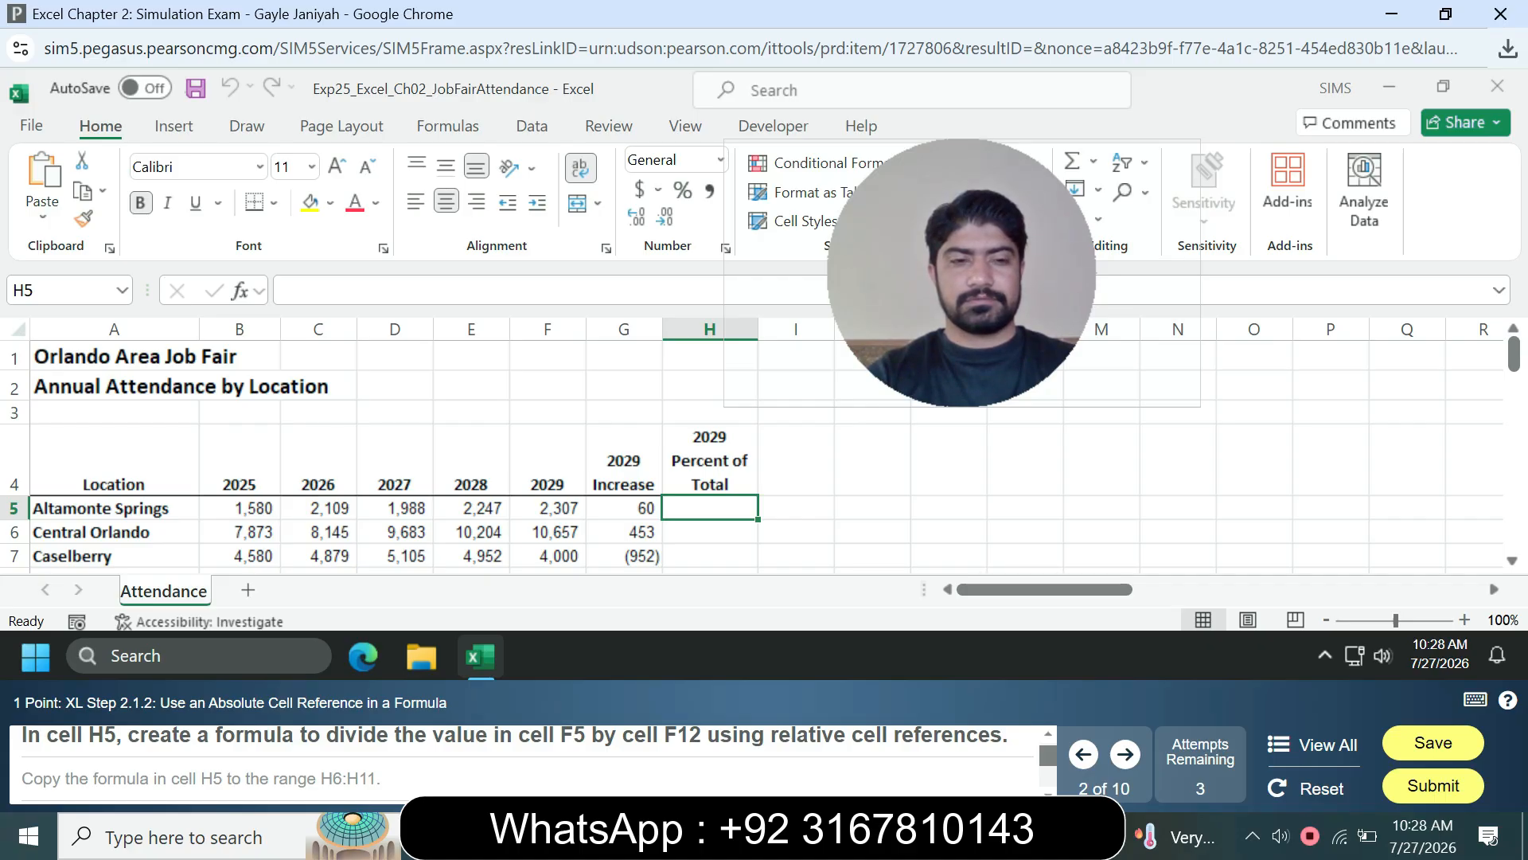
type("=")
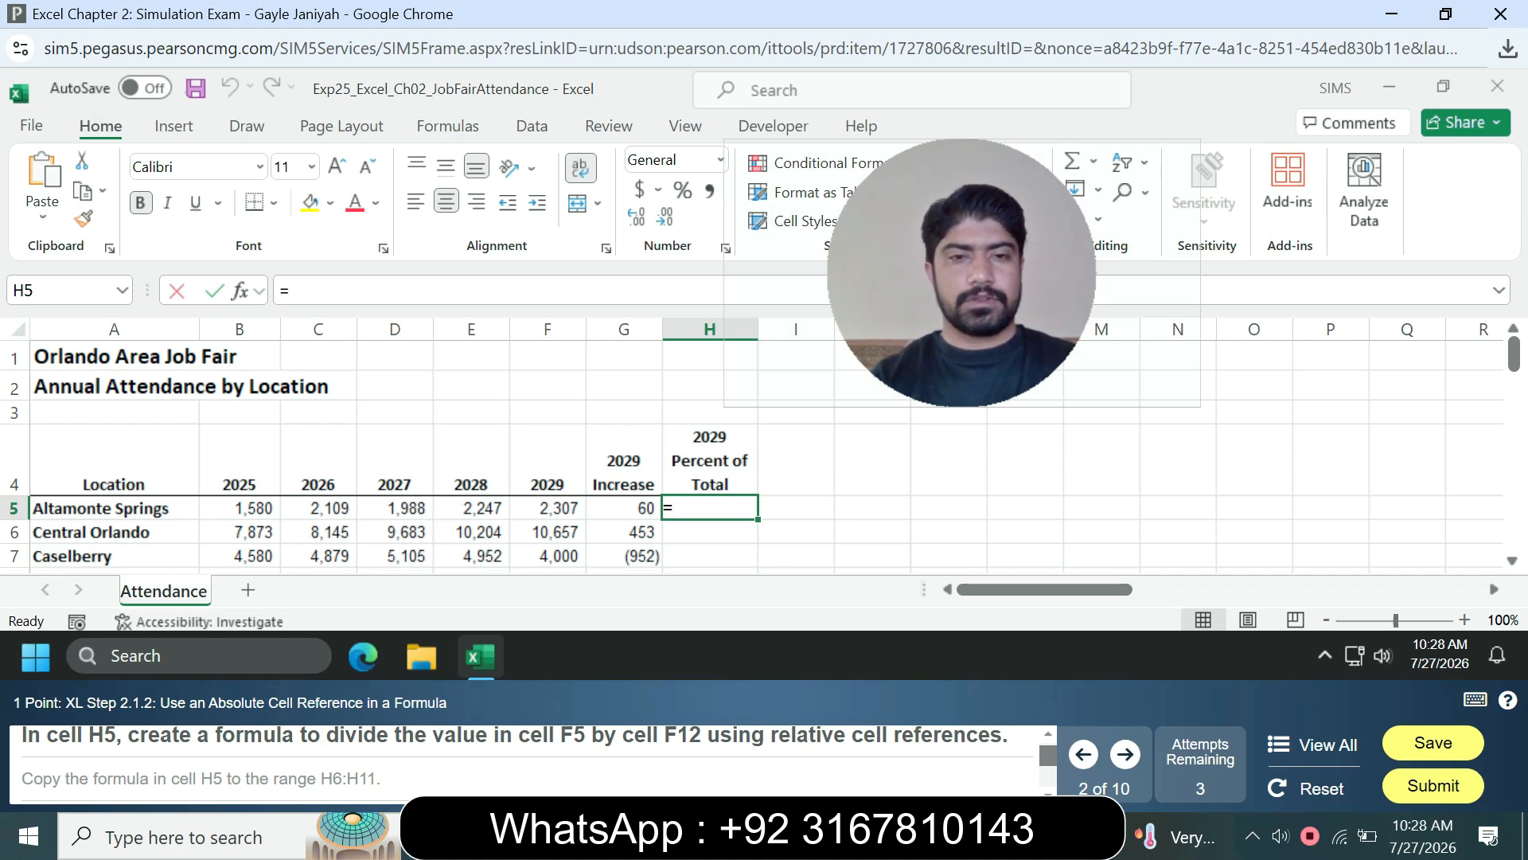
left_click(548, 508)
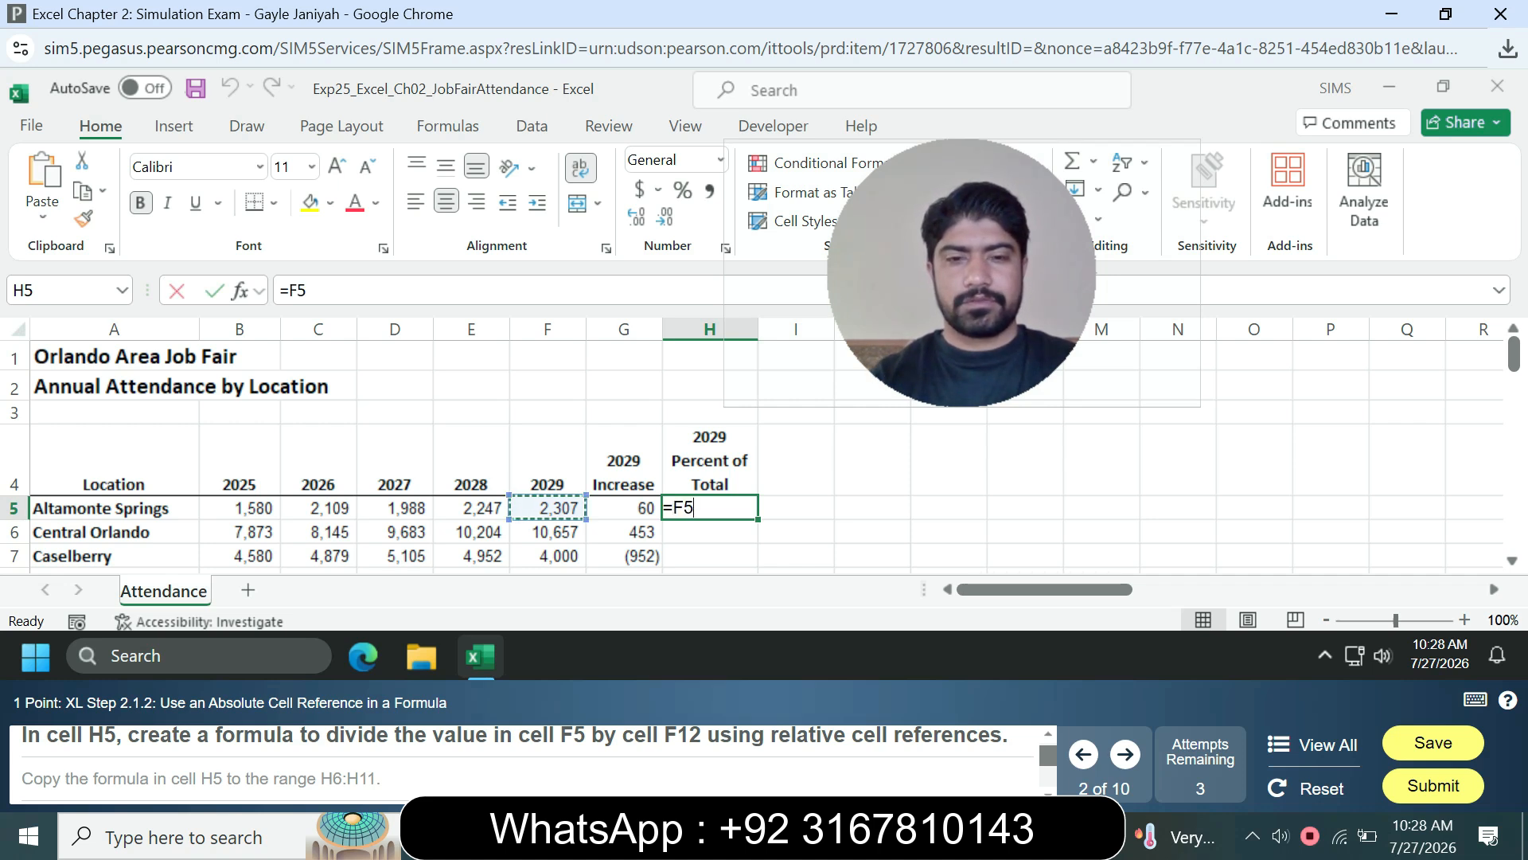
type("/F12")
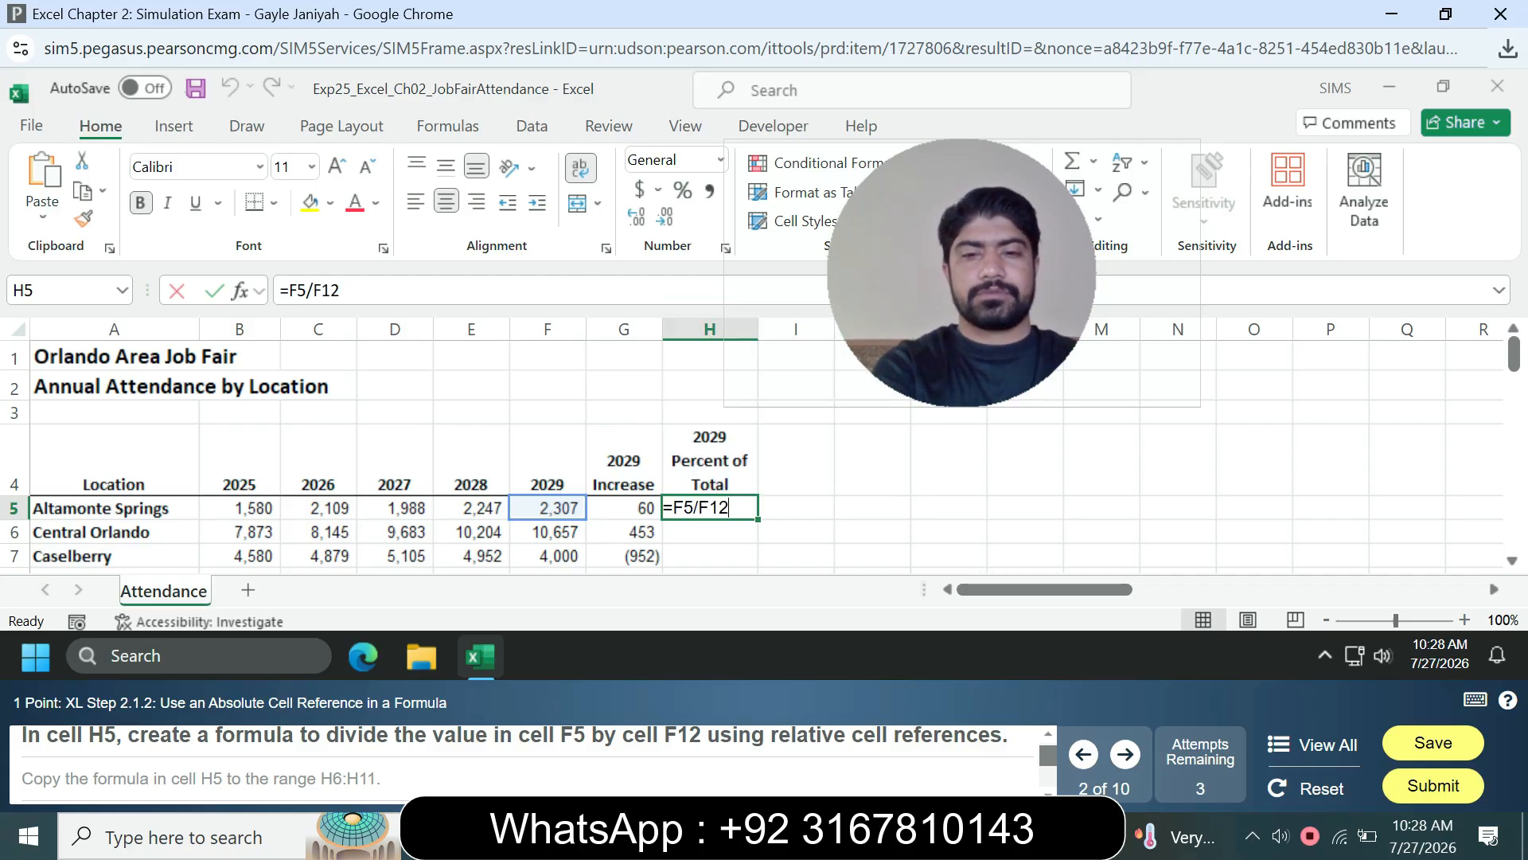
key("F4")
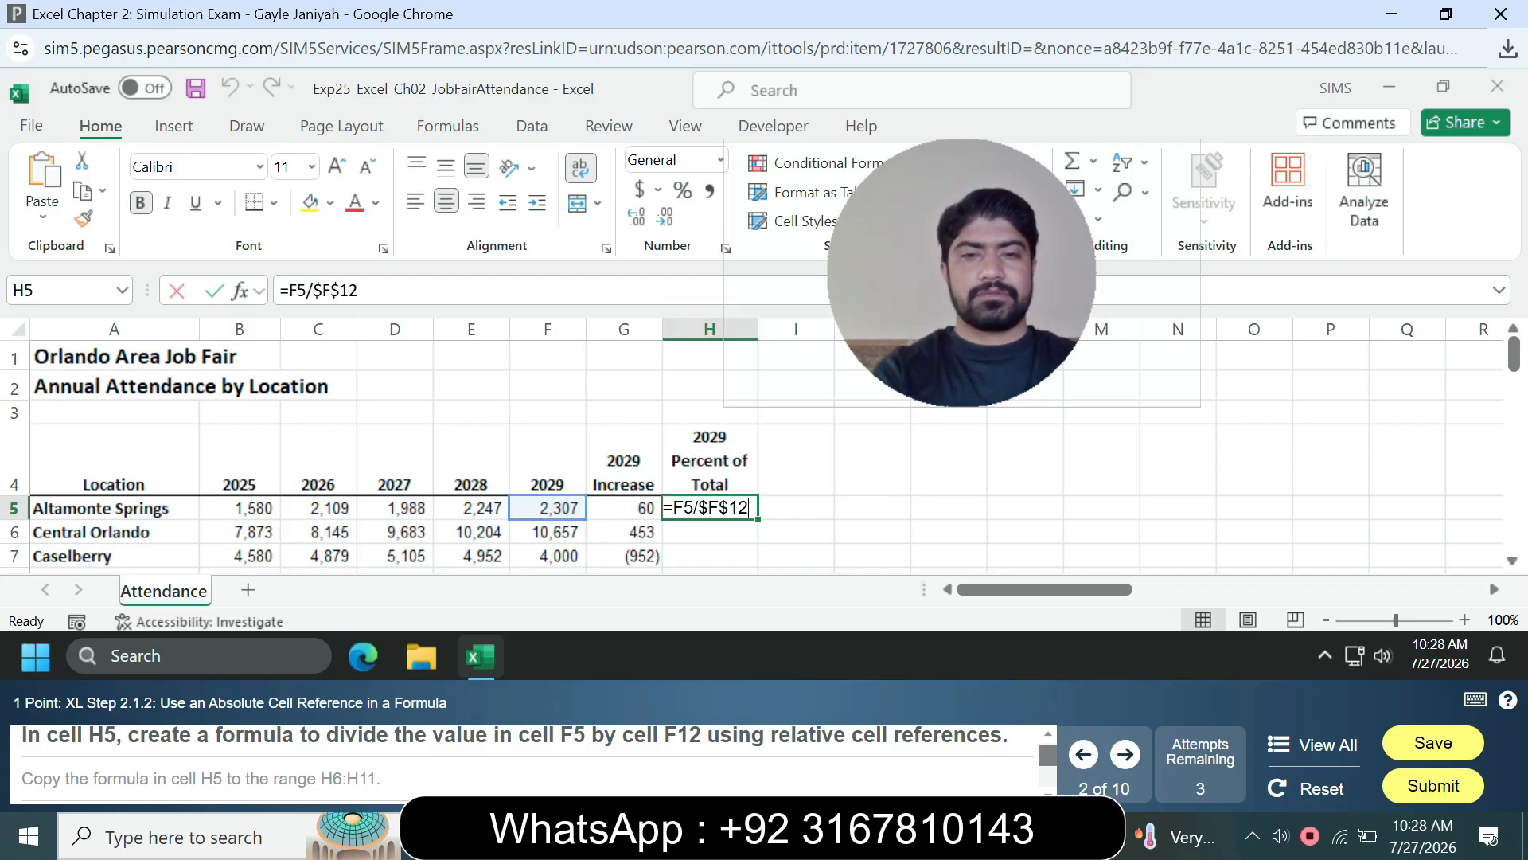
key("Return")
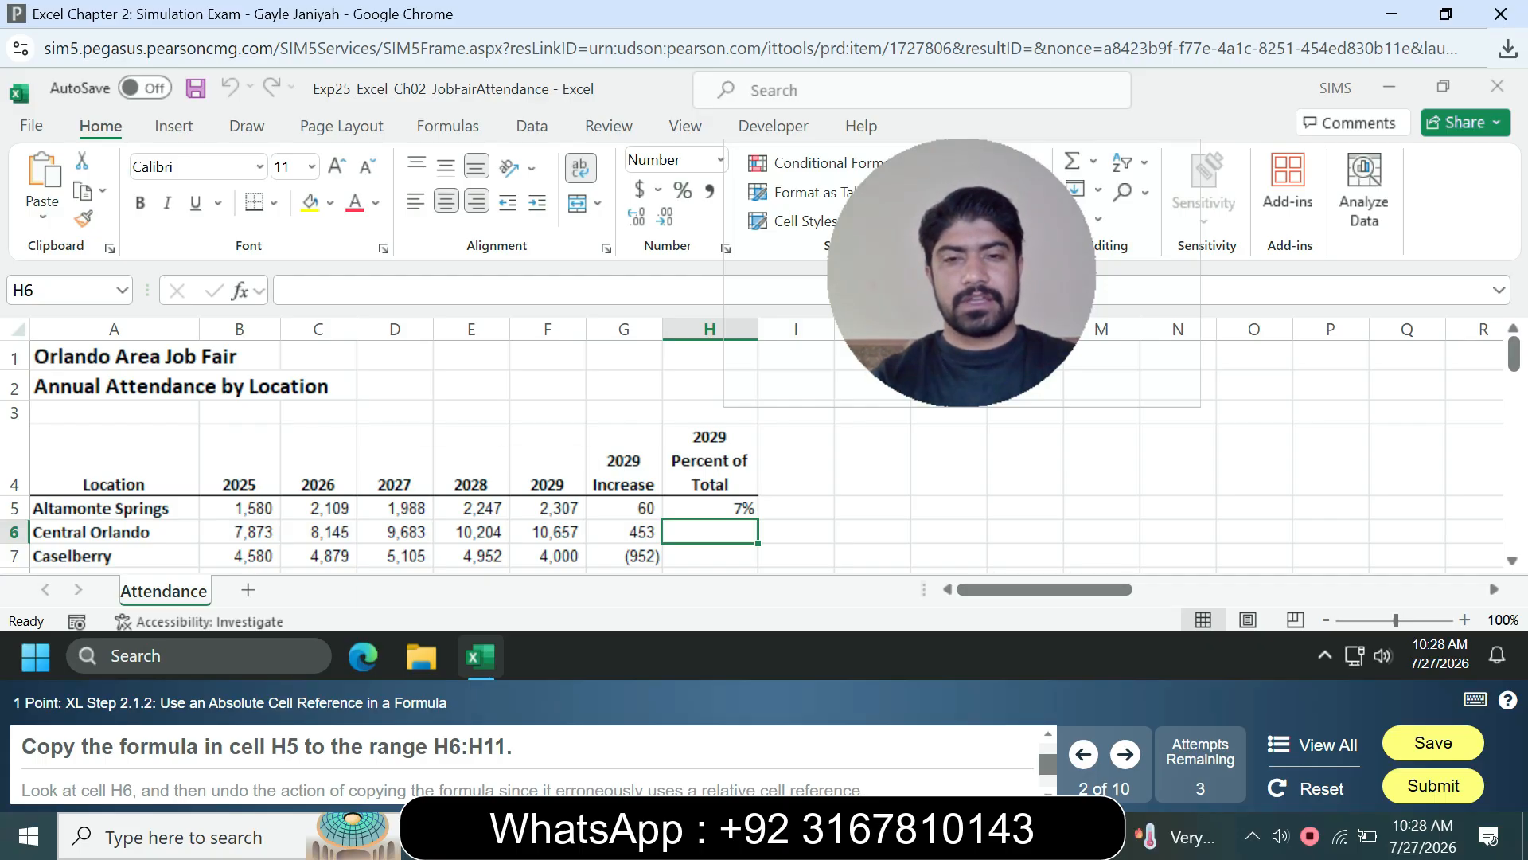
left_click(709, 507)
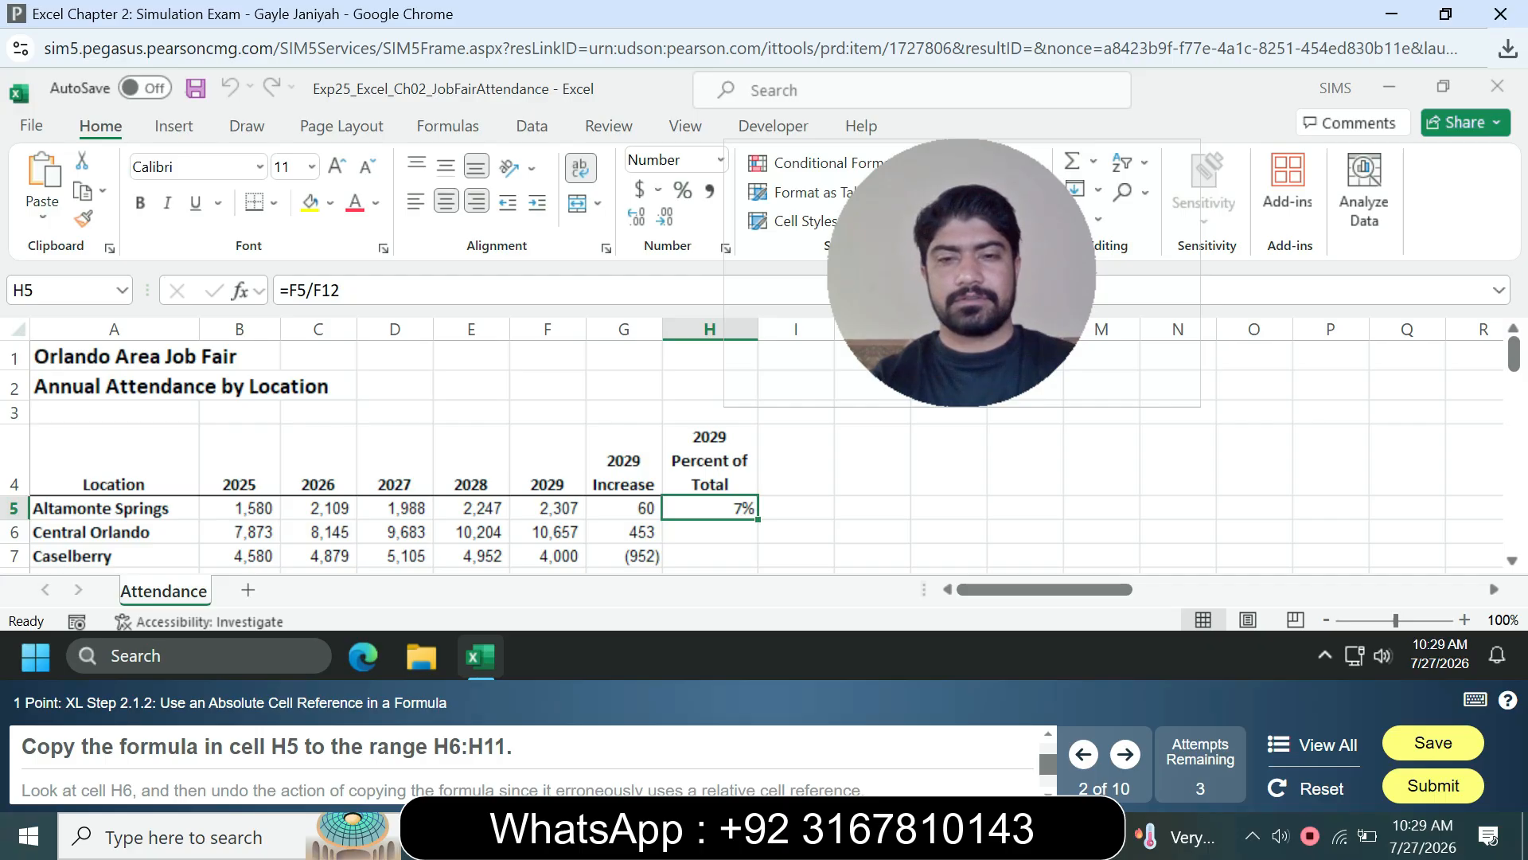
left_click_drag(757, 519, 716, 498)
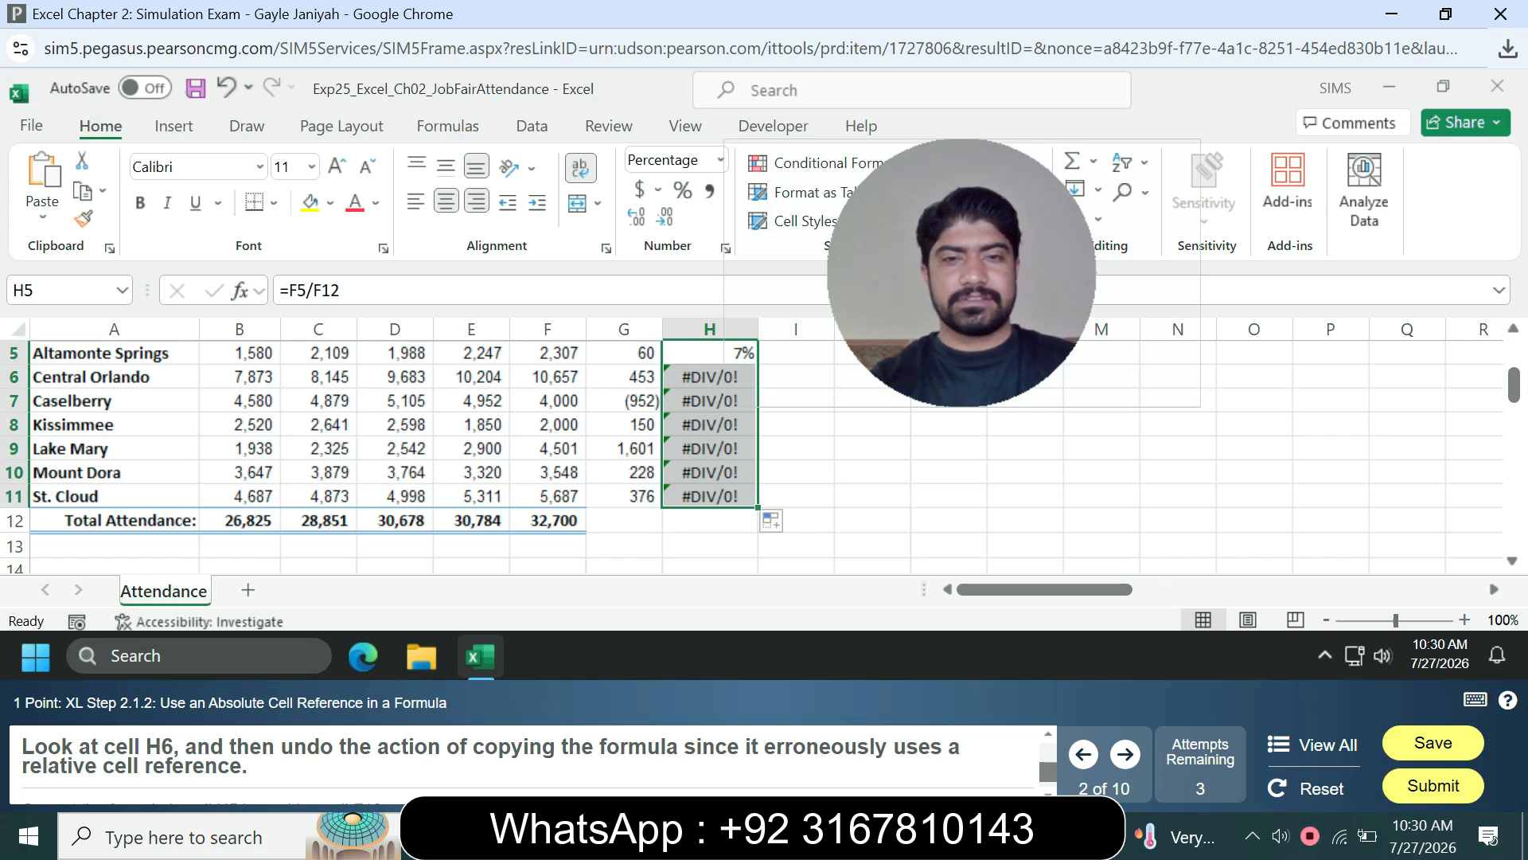
- Inspect the copied formula in cell H6 and undo the copying to H6:H11
left_click(709, 353)
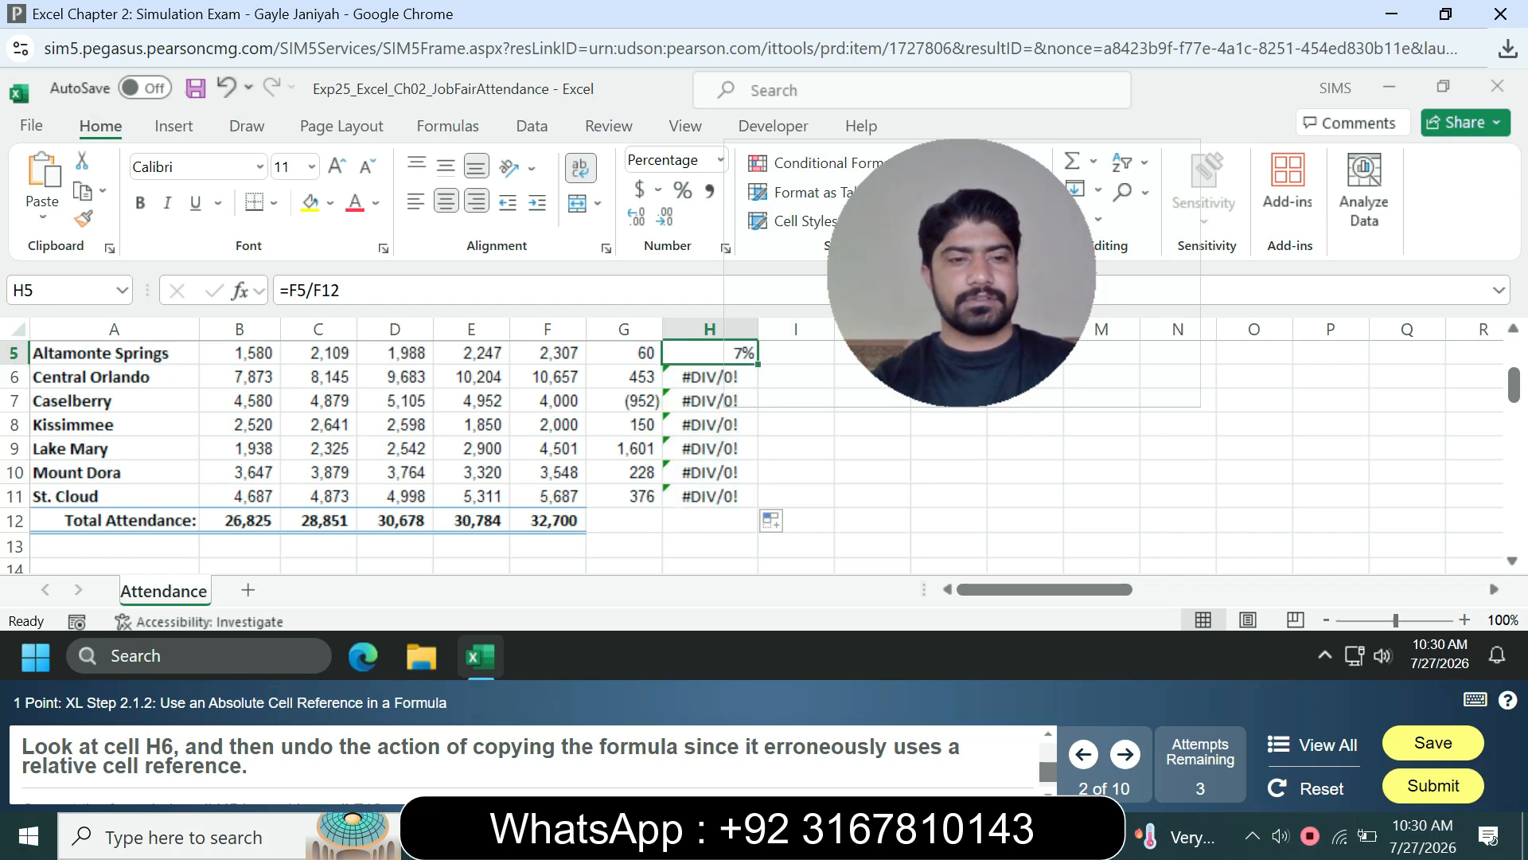
left_click(710, 377)
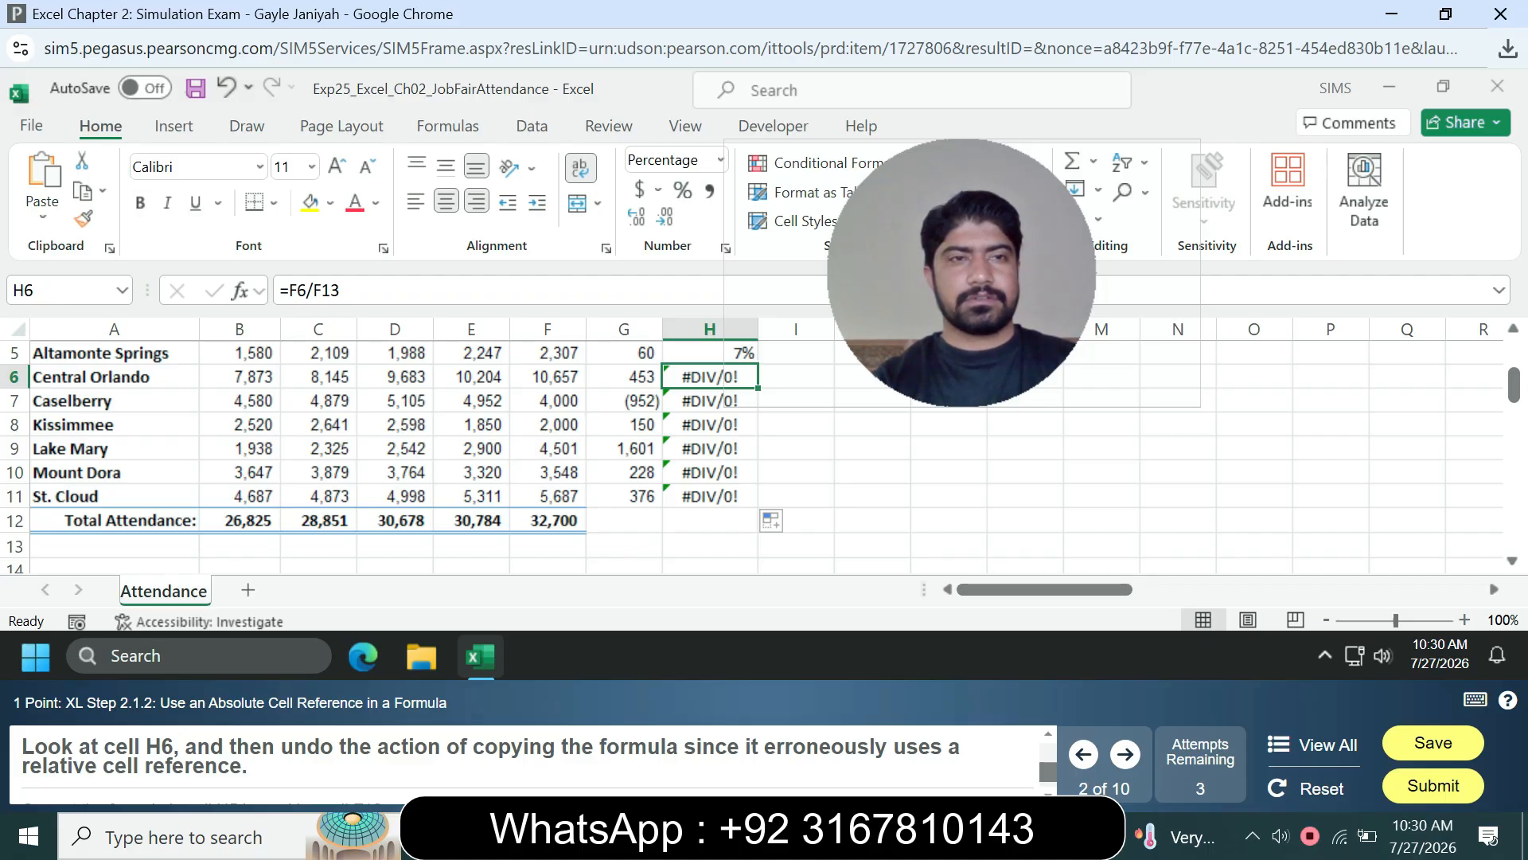
key("ctrl+z")
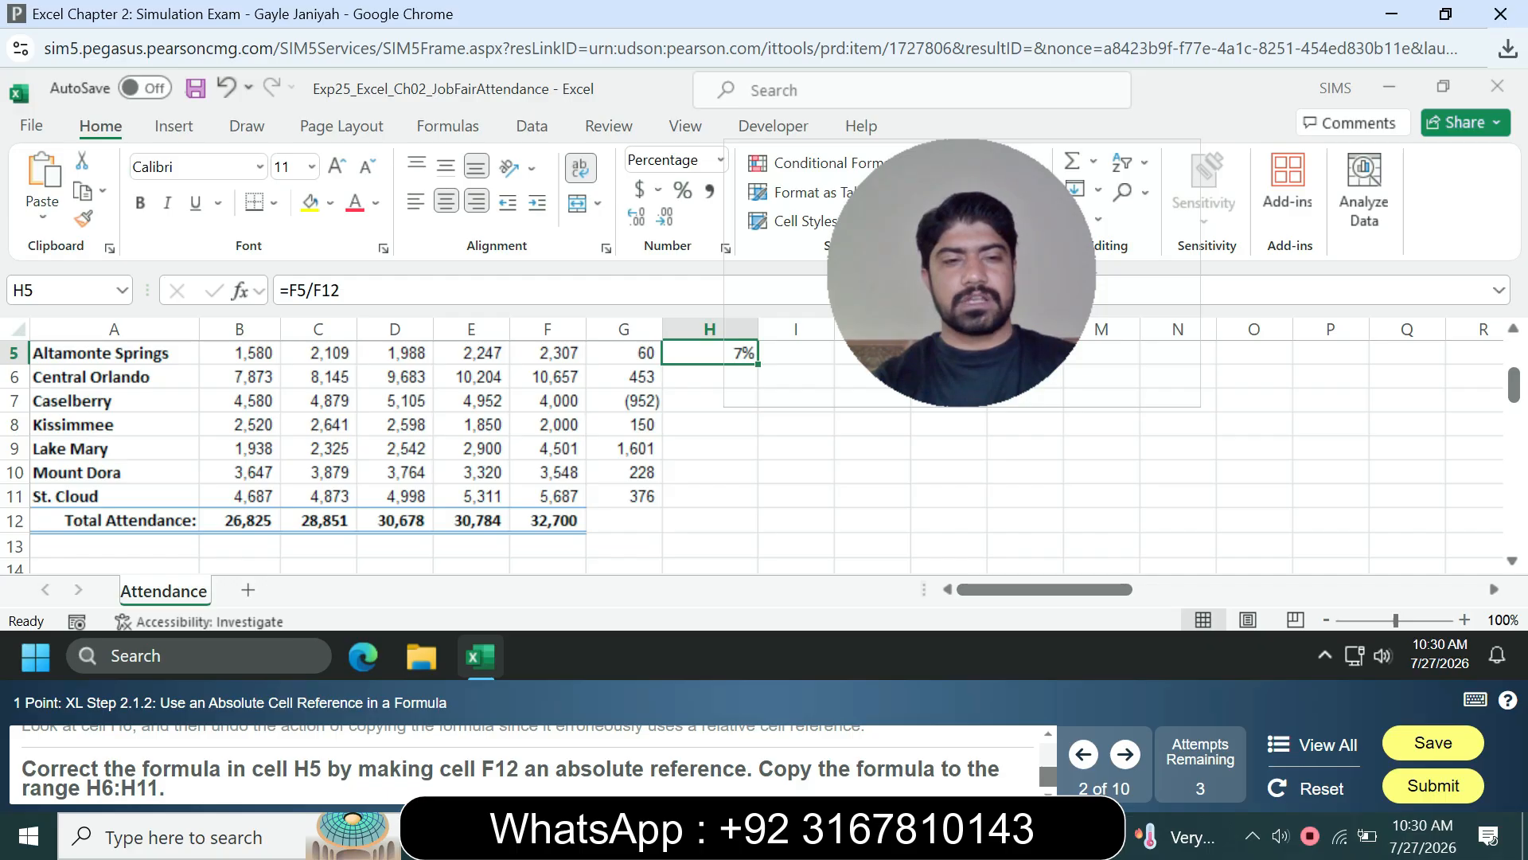
- Correct the formula in cell H5 to =F5/$F$12 and copy it to the range H6:H11
left_click(331, 289)
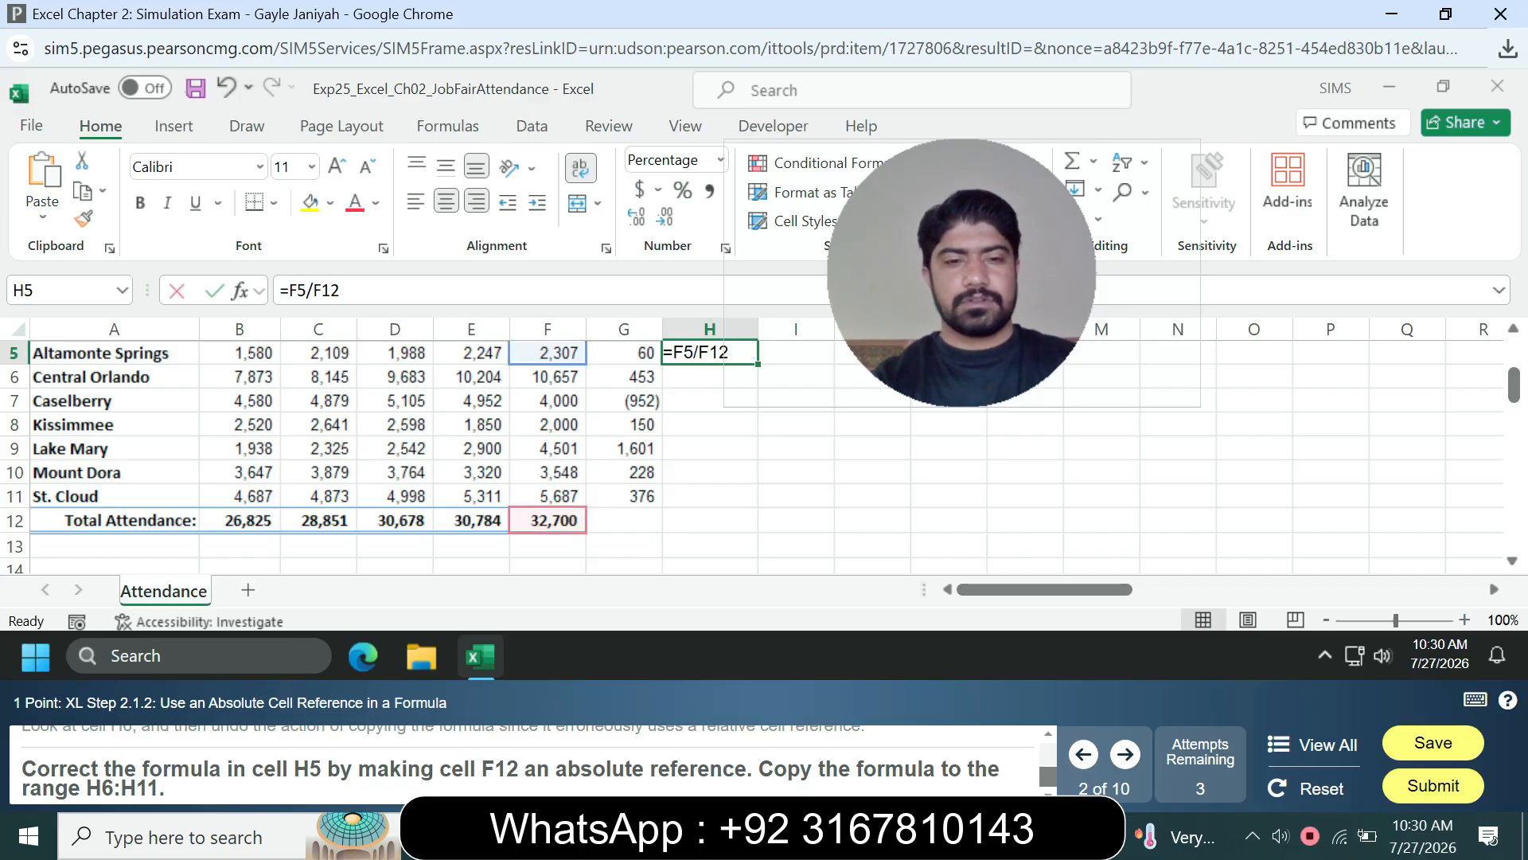
key("F4")
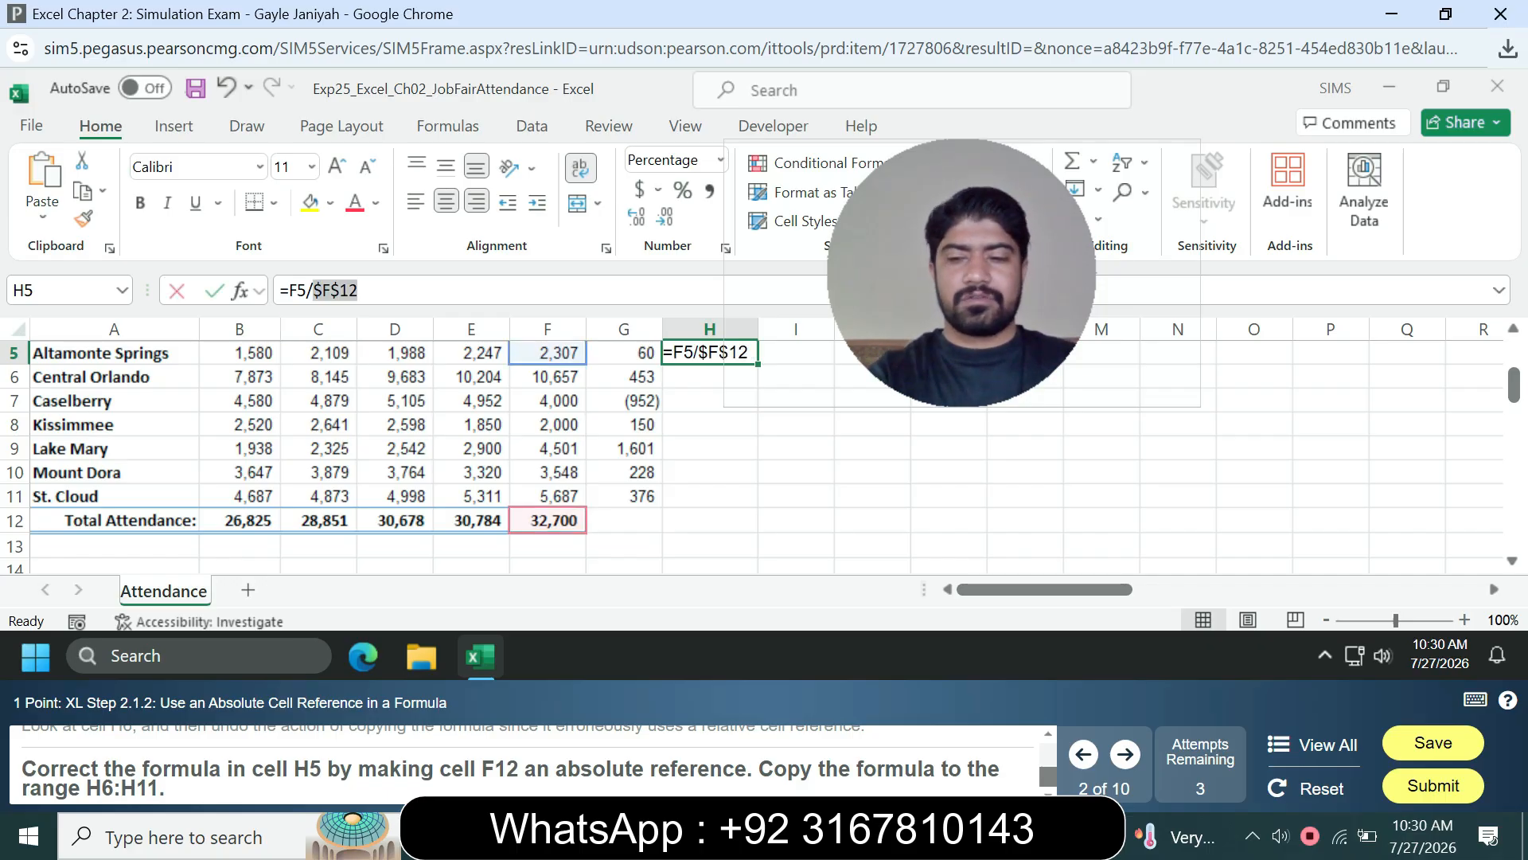
key("ctrl+Return")
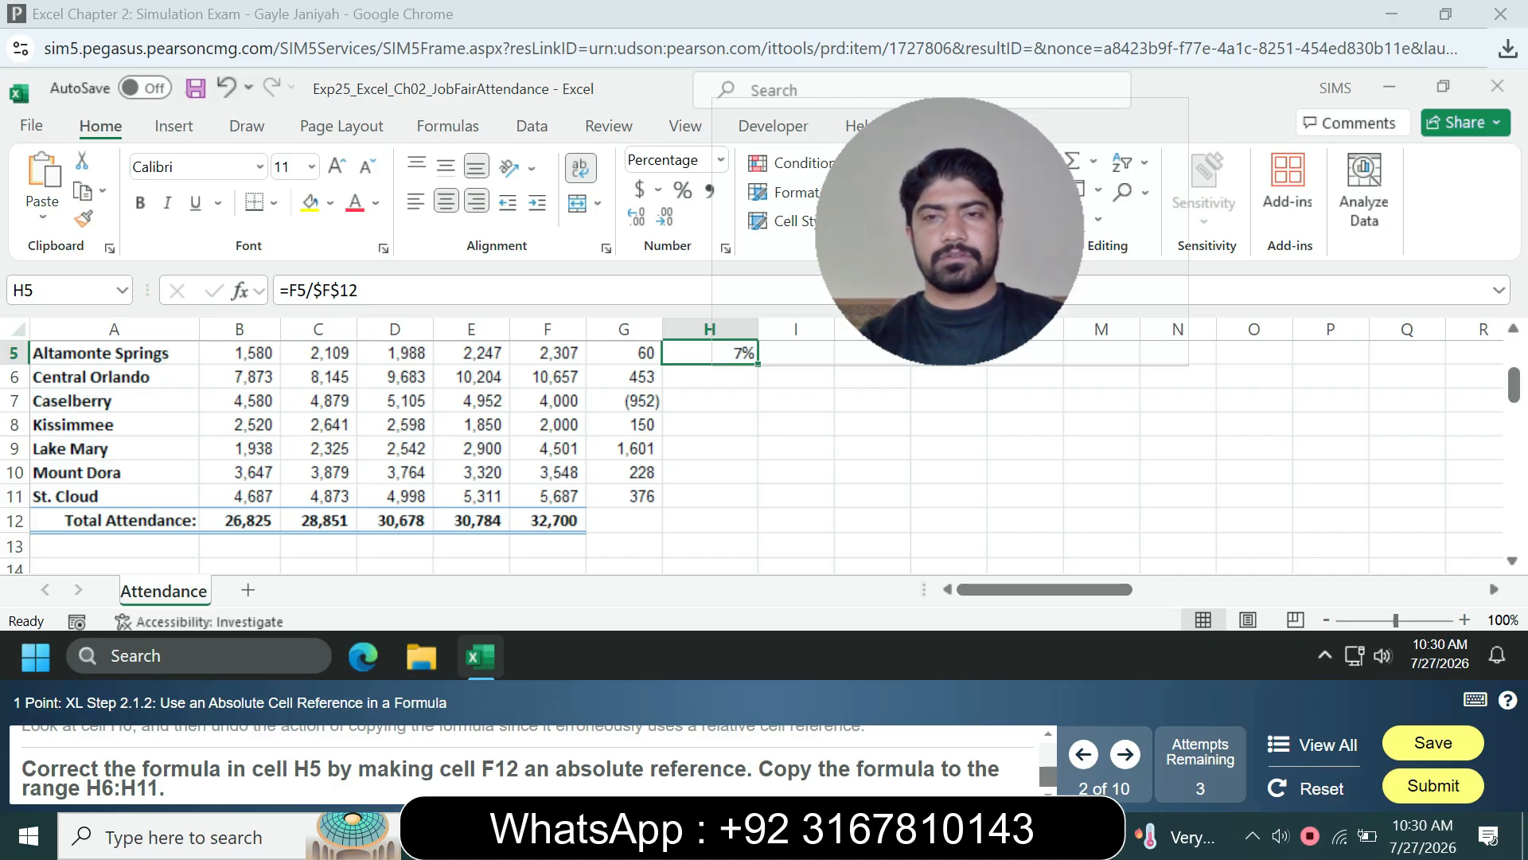
left_click_drag(758, 364, 757, 502)
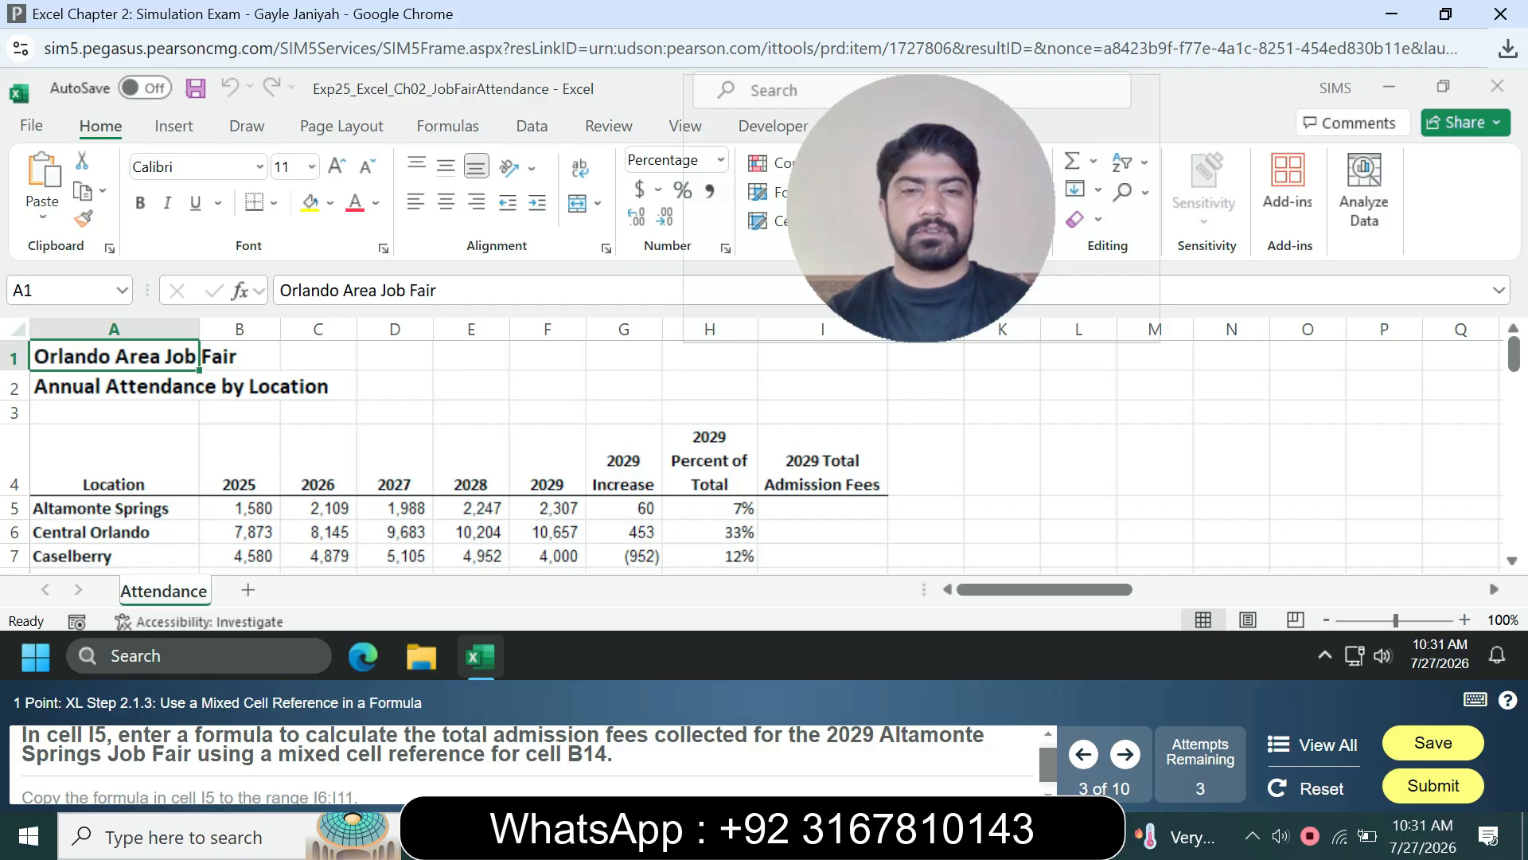
left_click(823, 508)
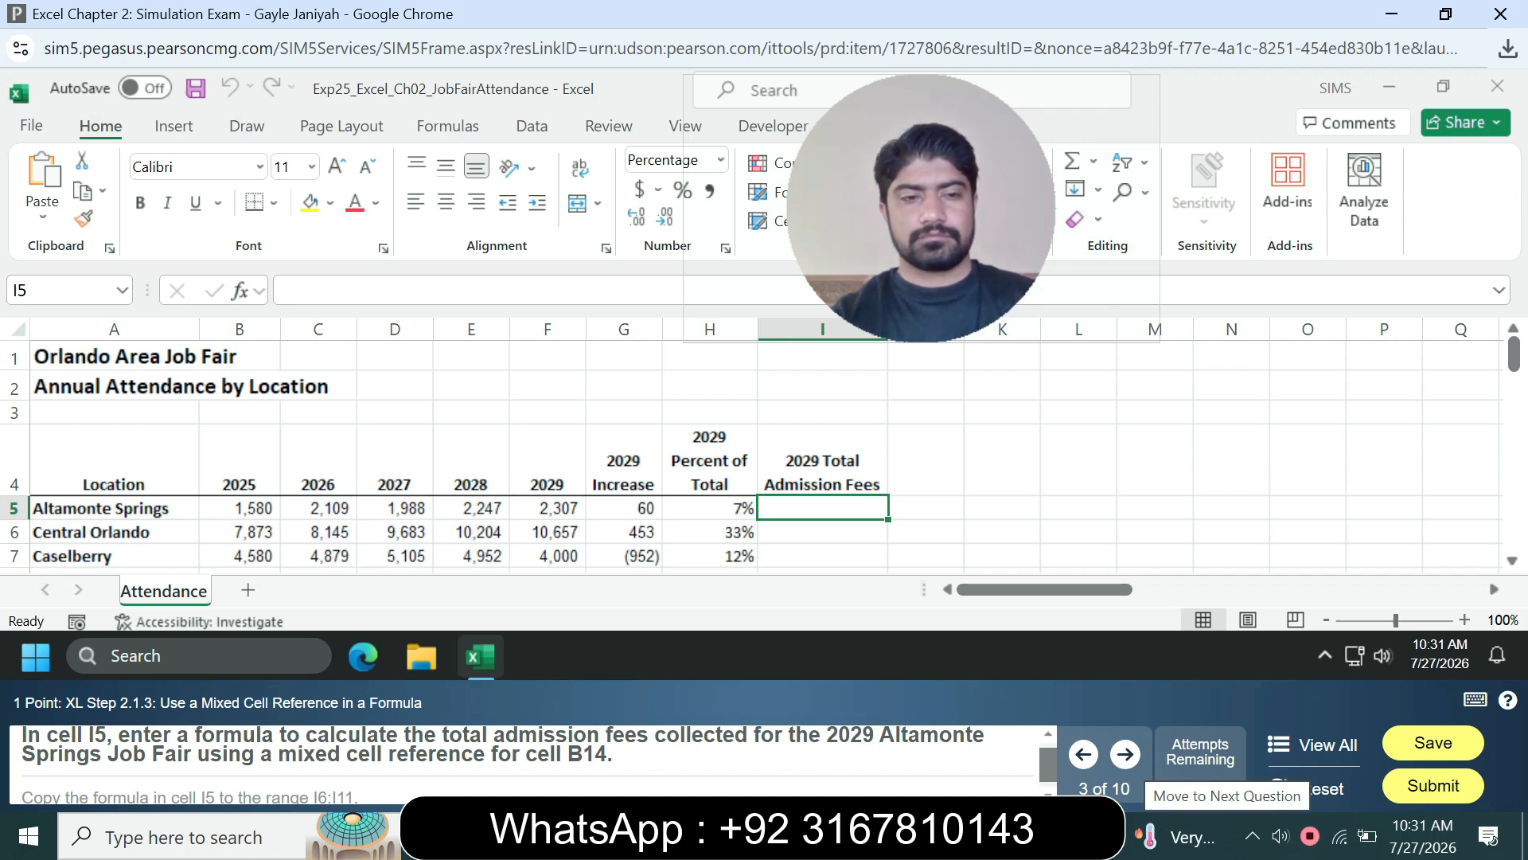
left_click(1125, 754)
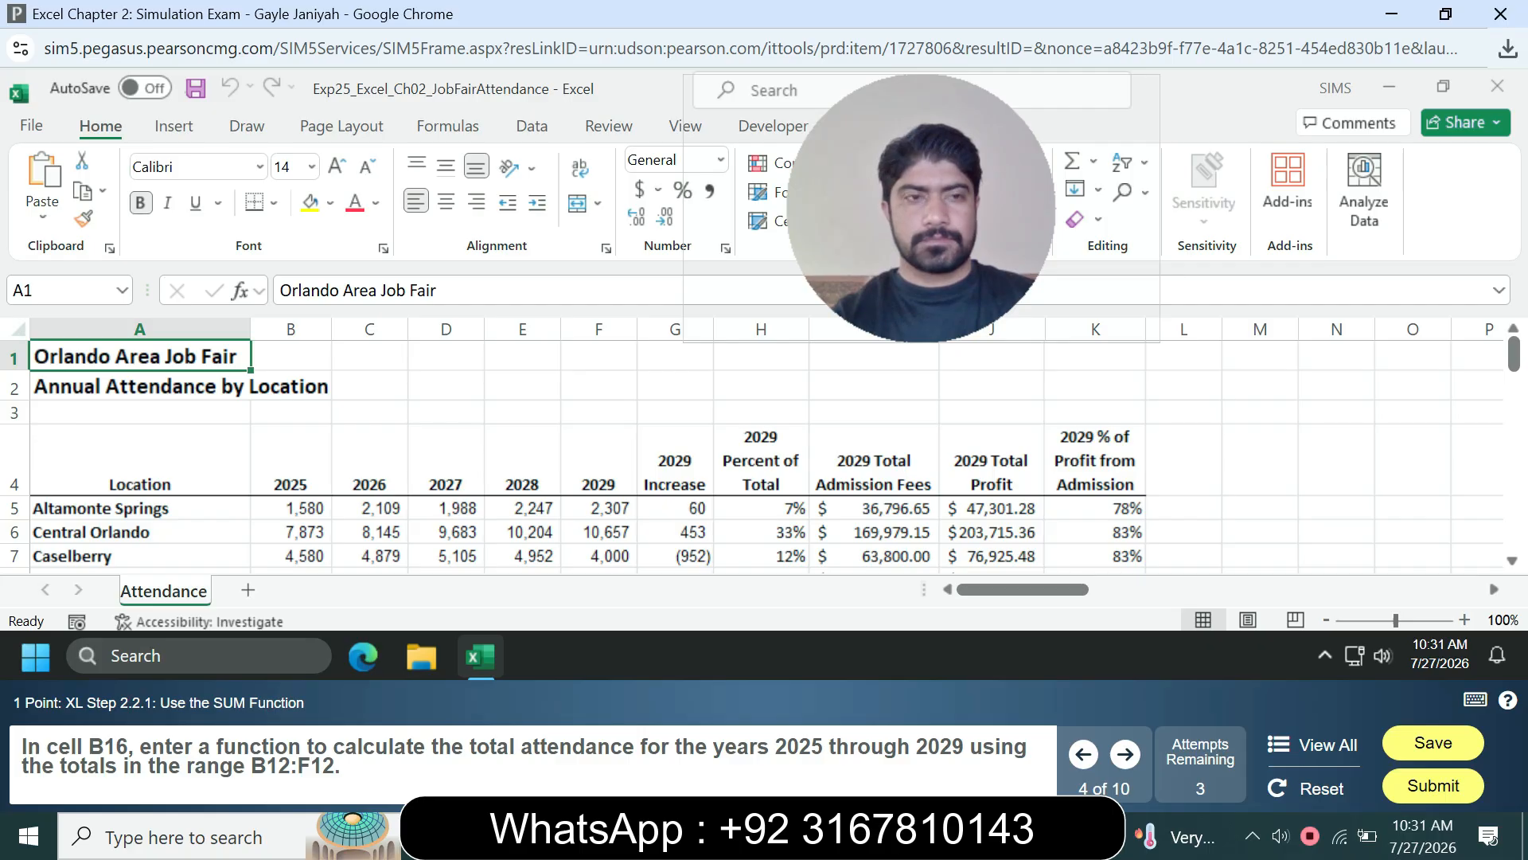
left_click(65, 290)
type("B16")
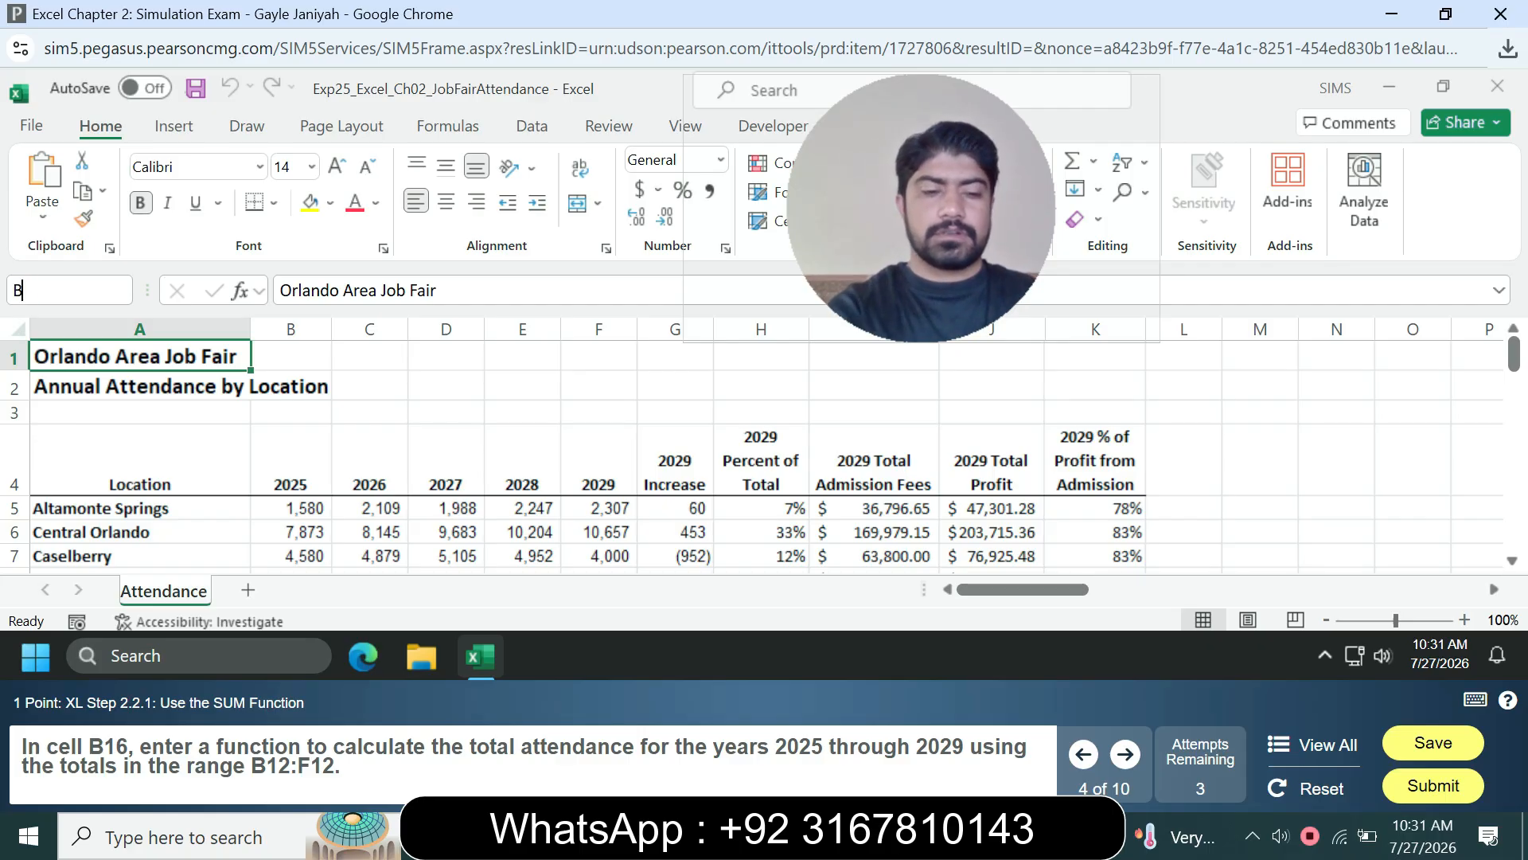
key("Return")
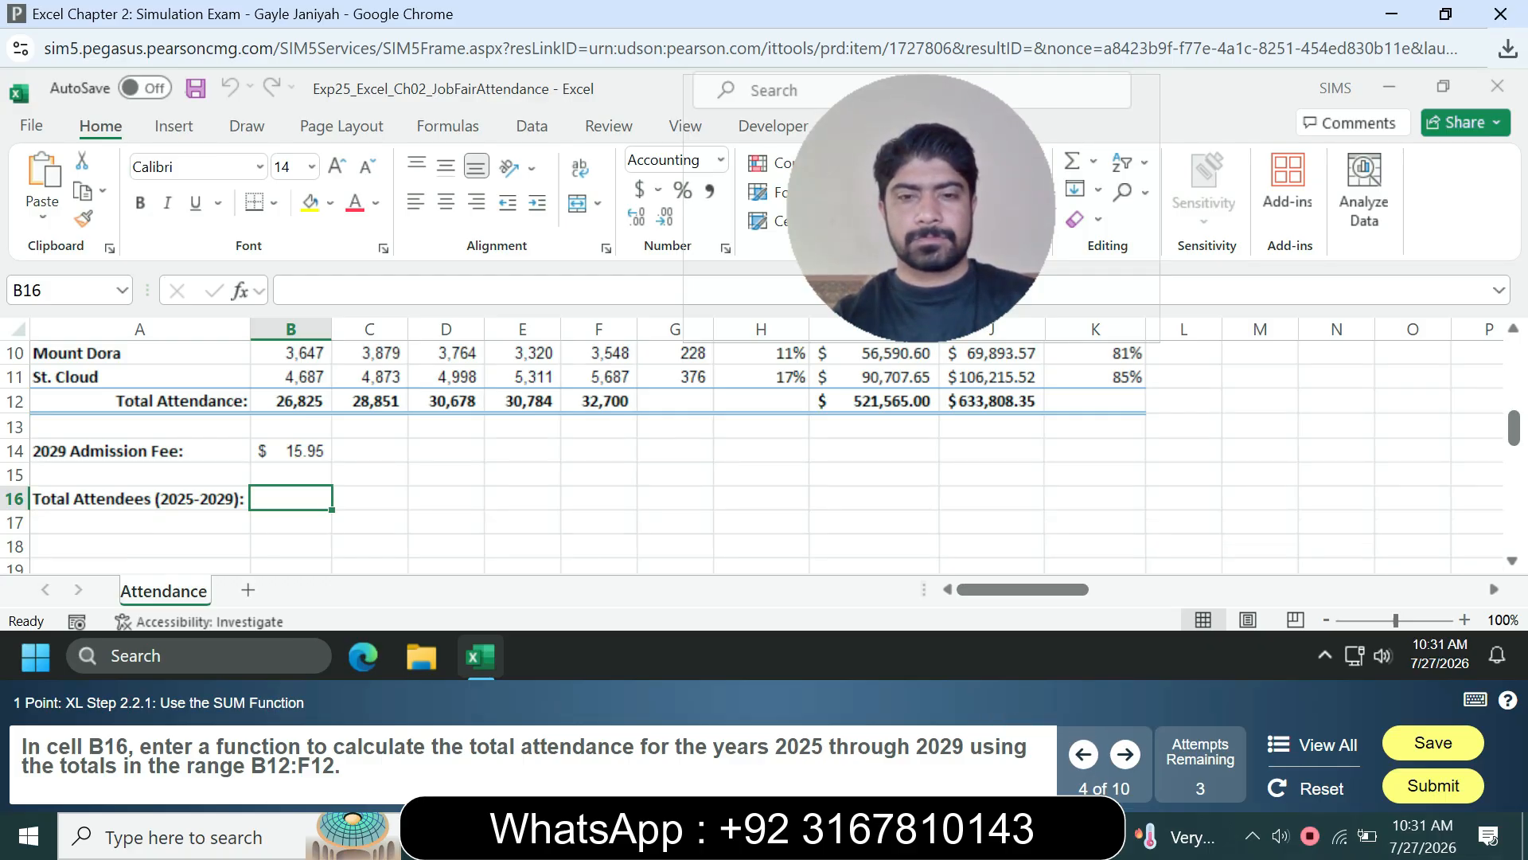
left_click(1084, 754)
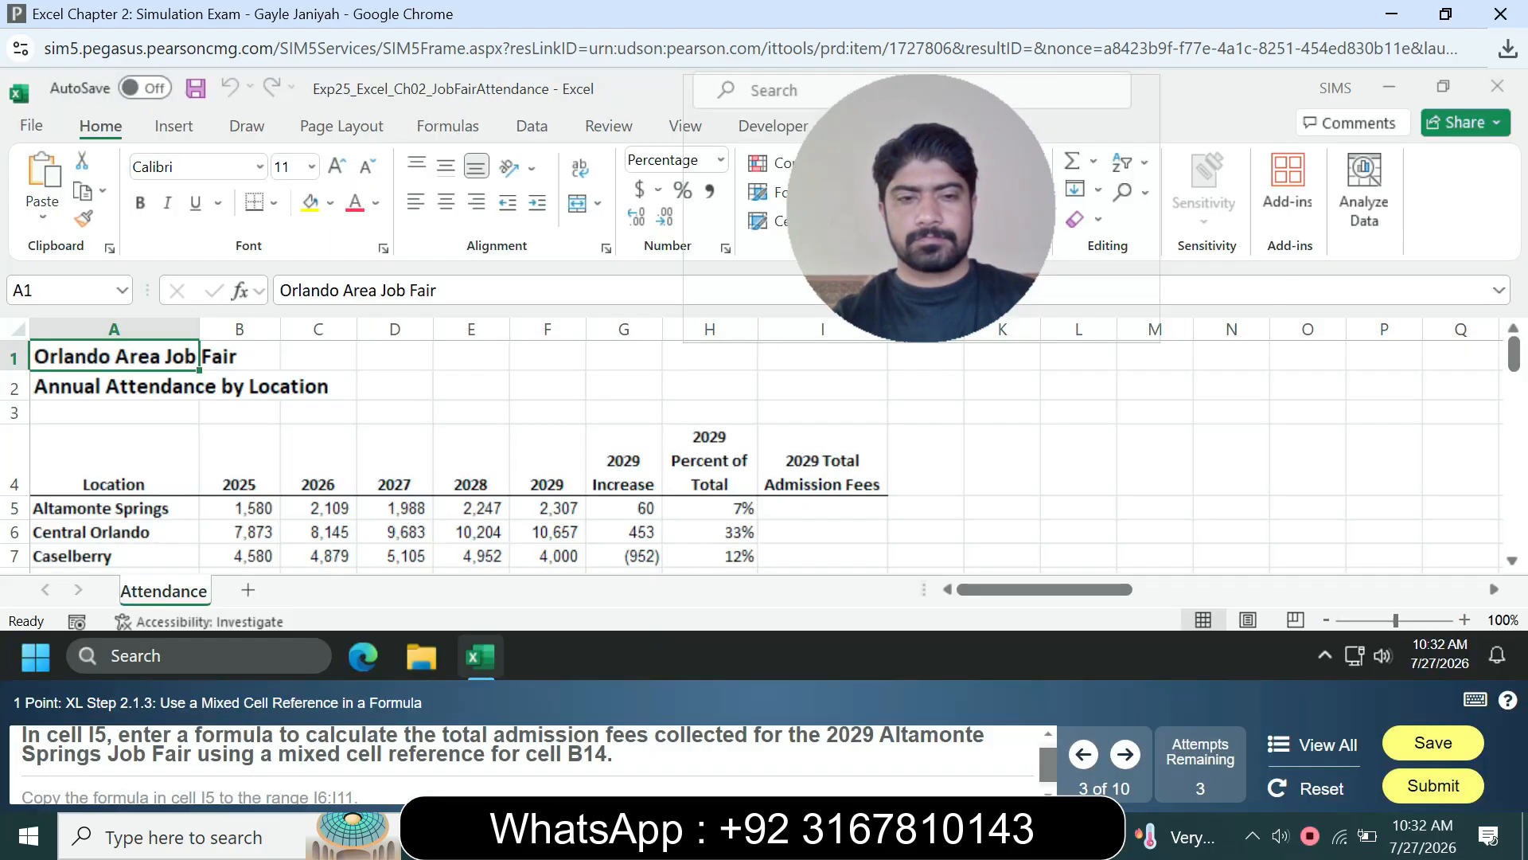
- Enter the formula =B$14*F5 in cell I5 to calculate the 2029 Altamonte Springs admission fees
left_click(823, 508)
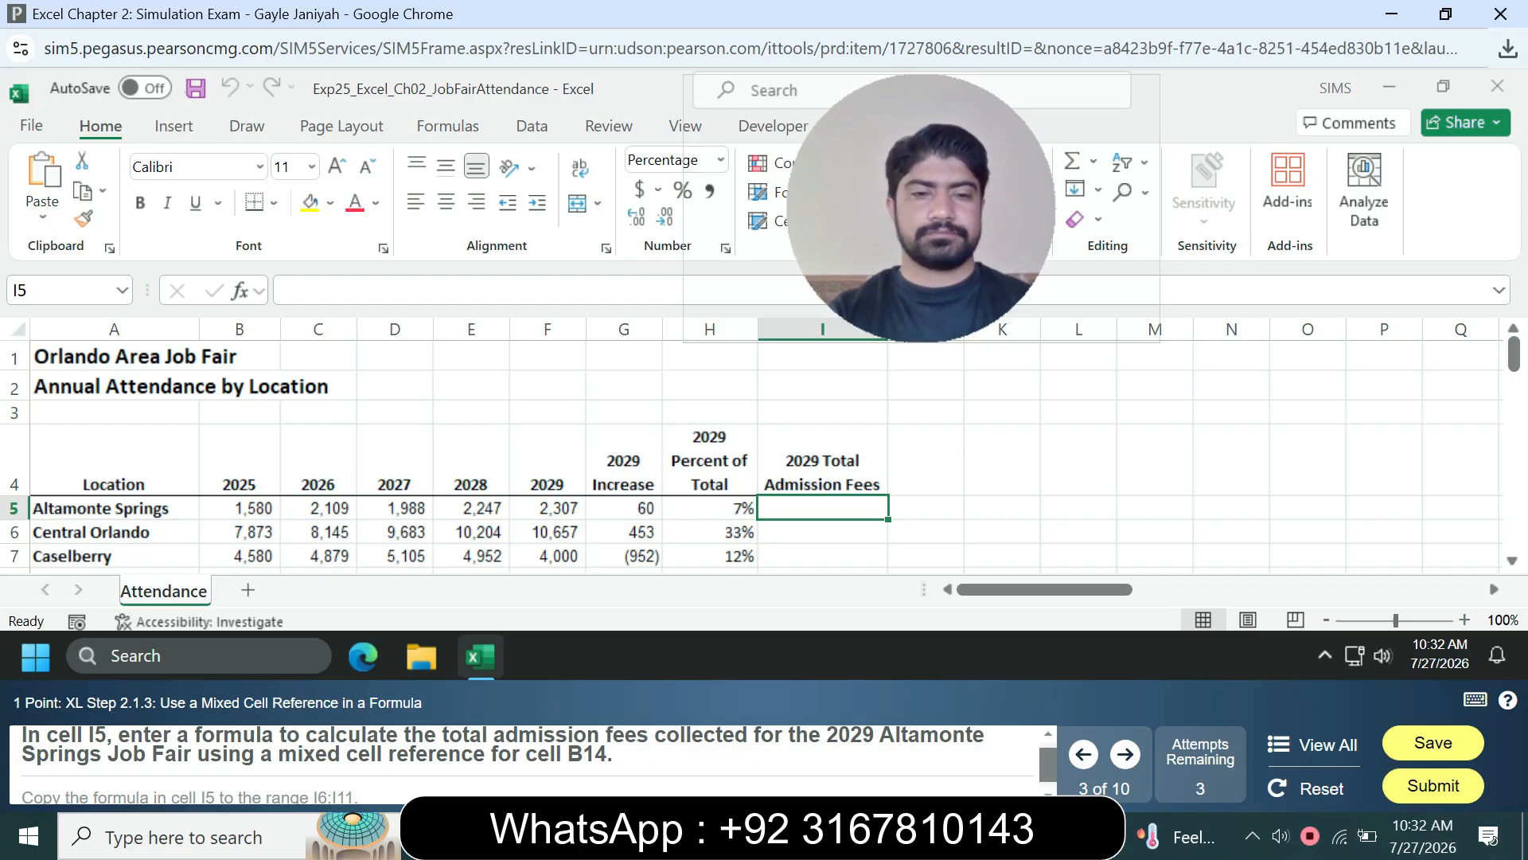
left_click_drag(1514, 352, 1514, 406)
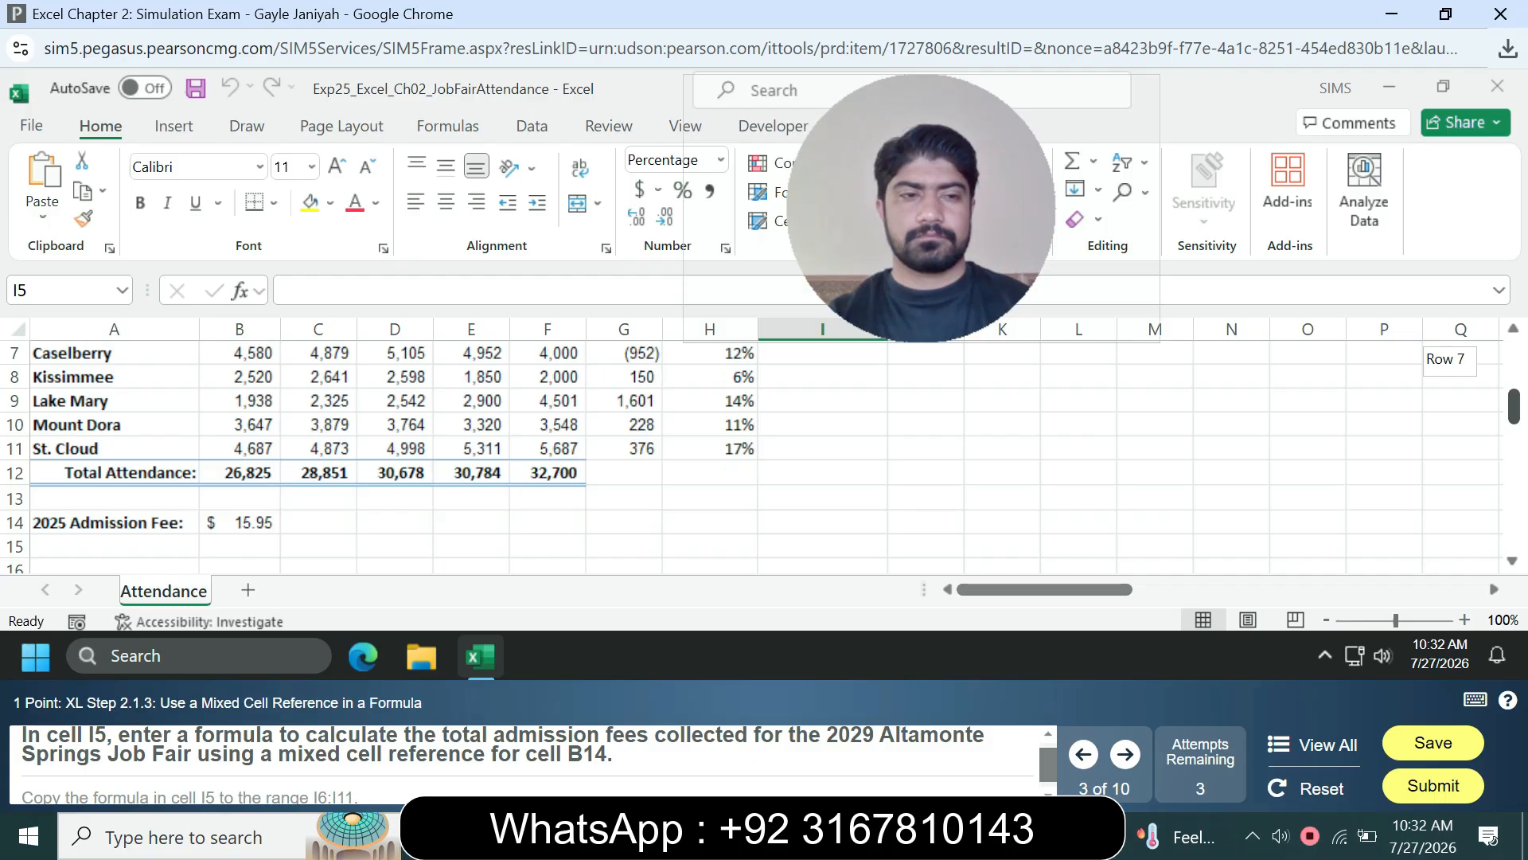
left_click_drag(1514, 406, 1514, 366)
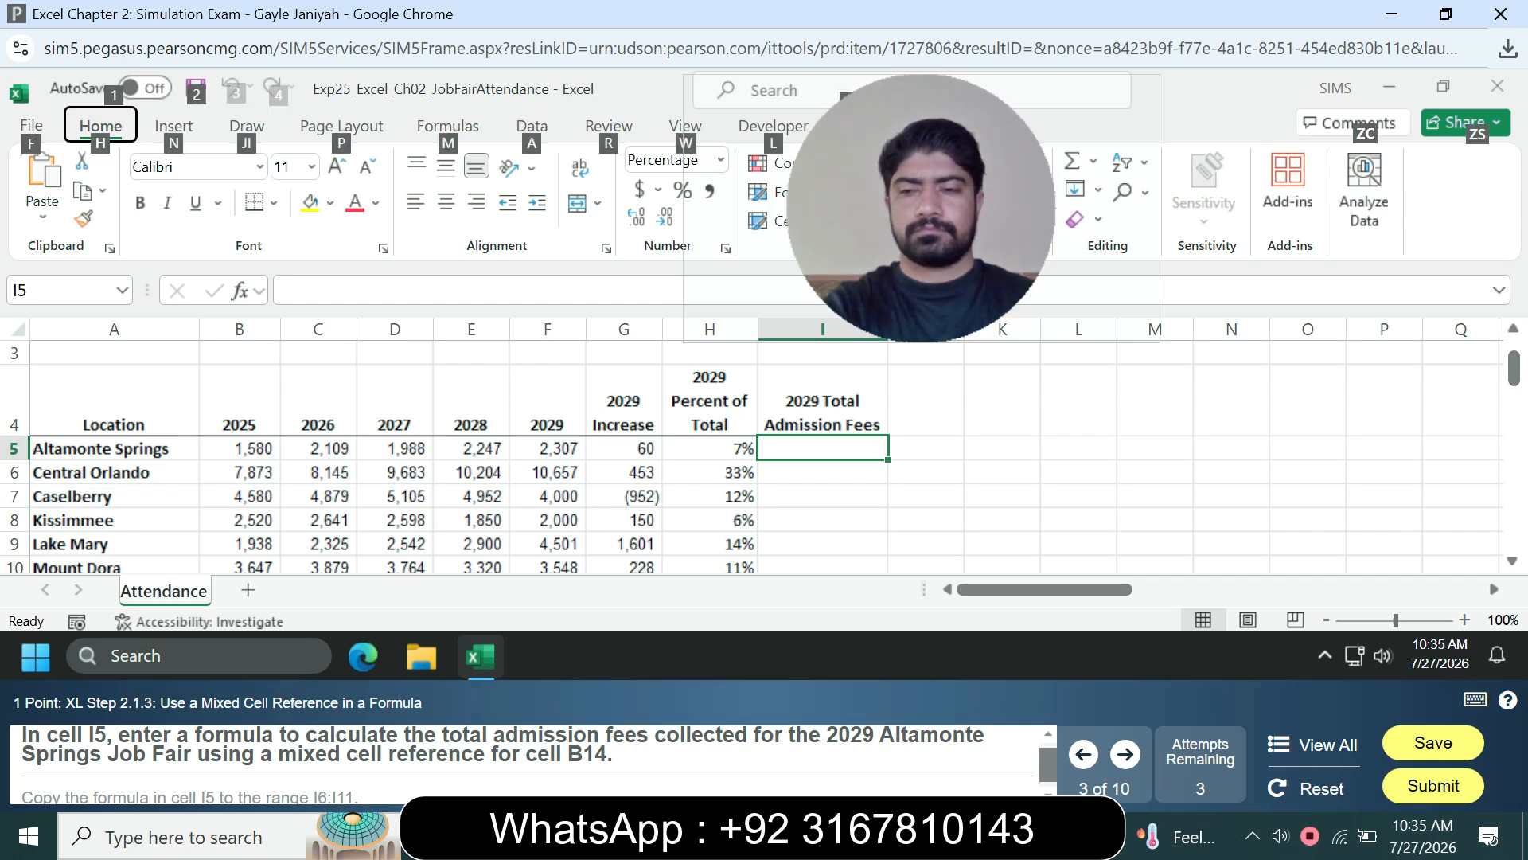
key("F2")
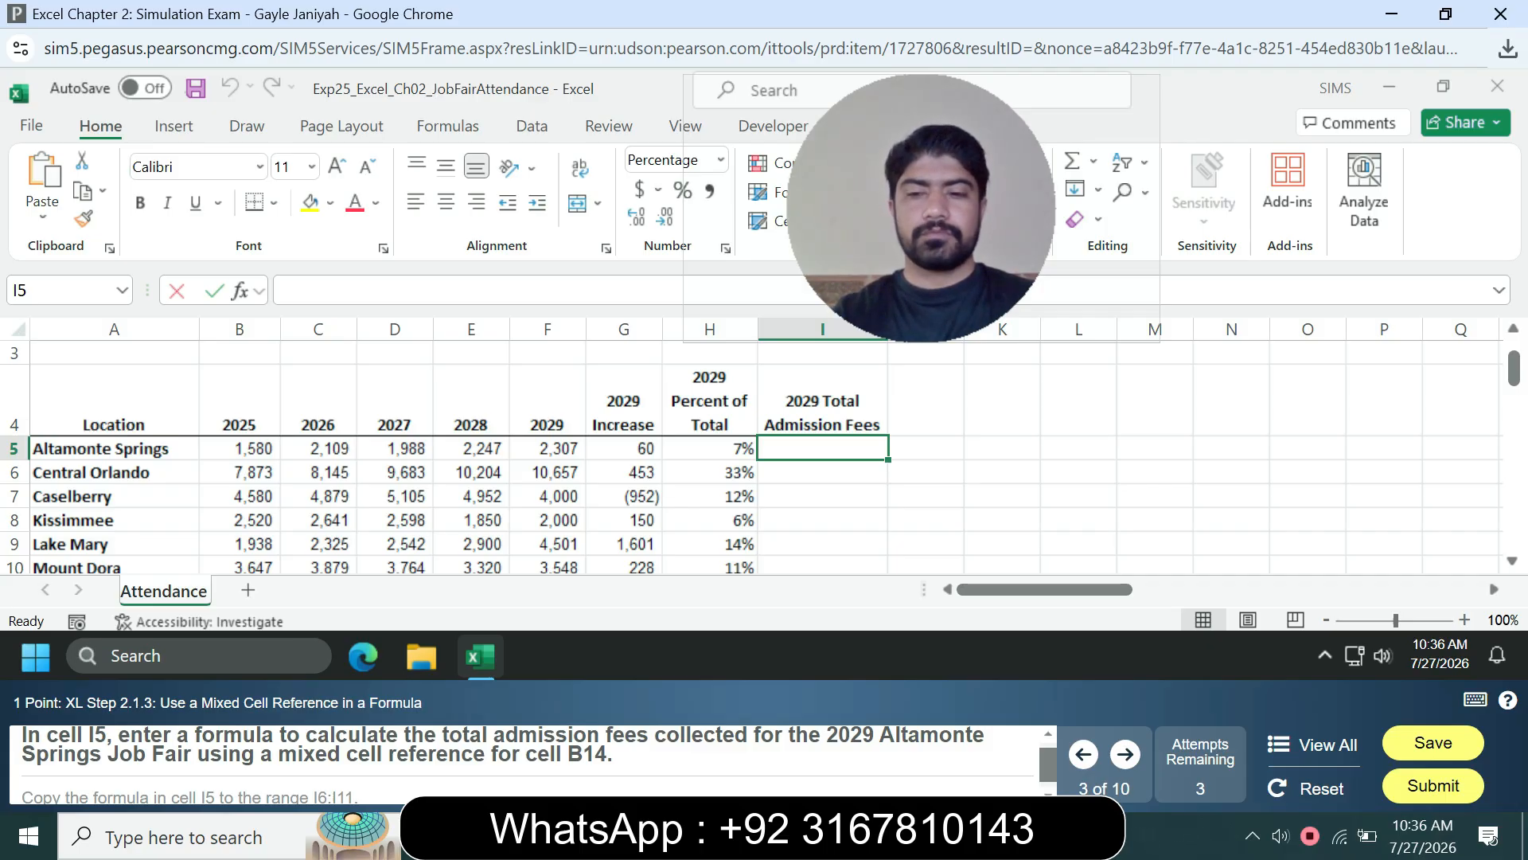
type("=")
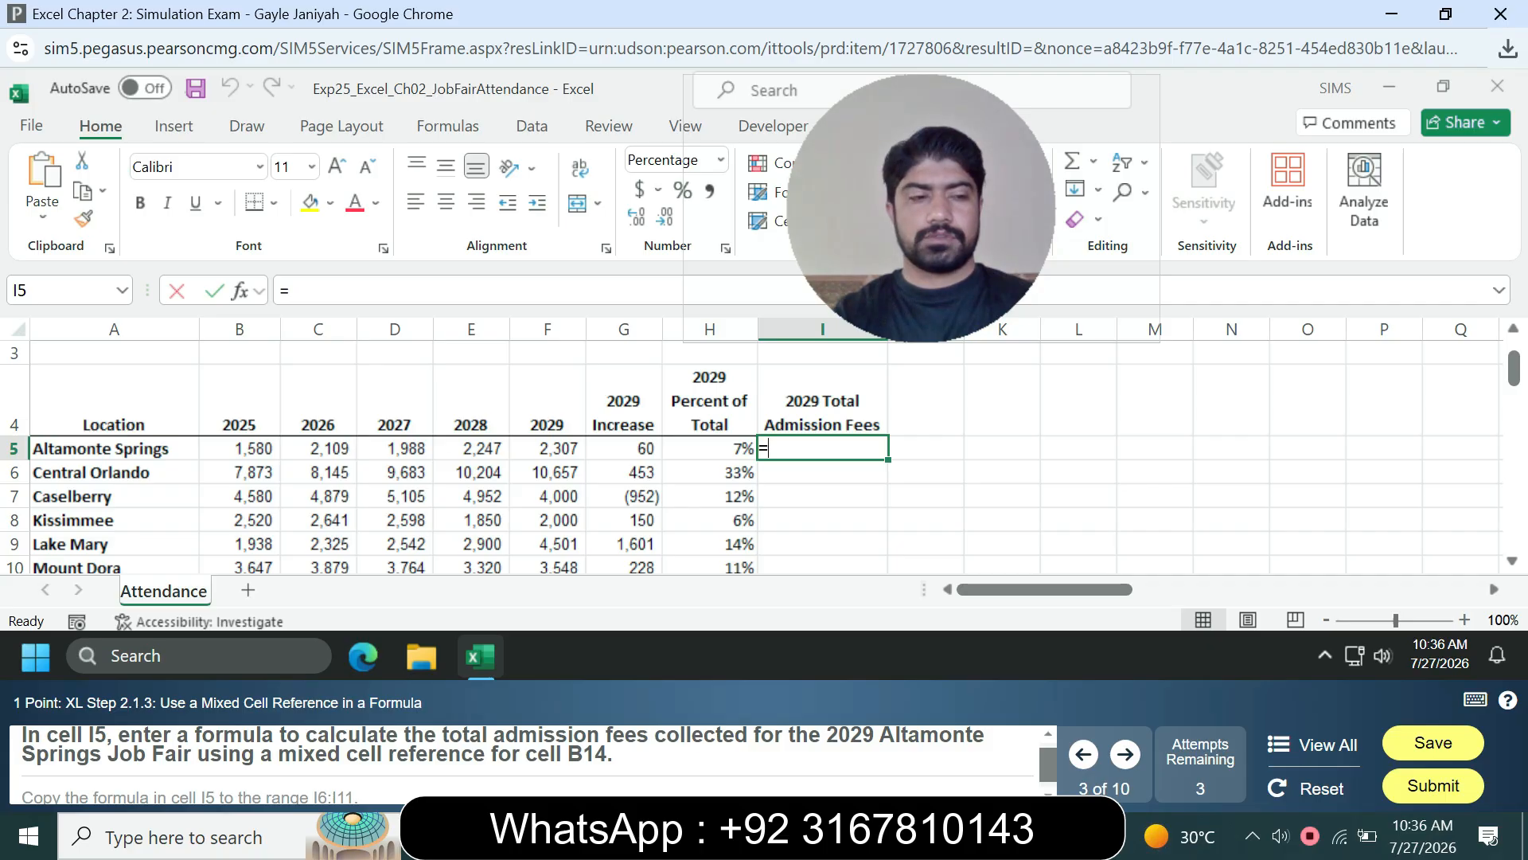
type("B")
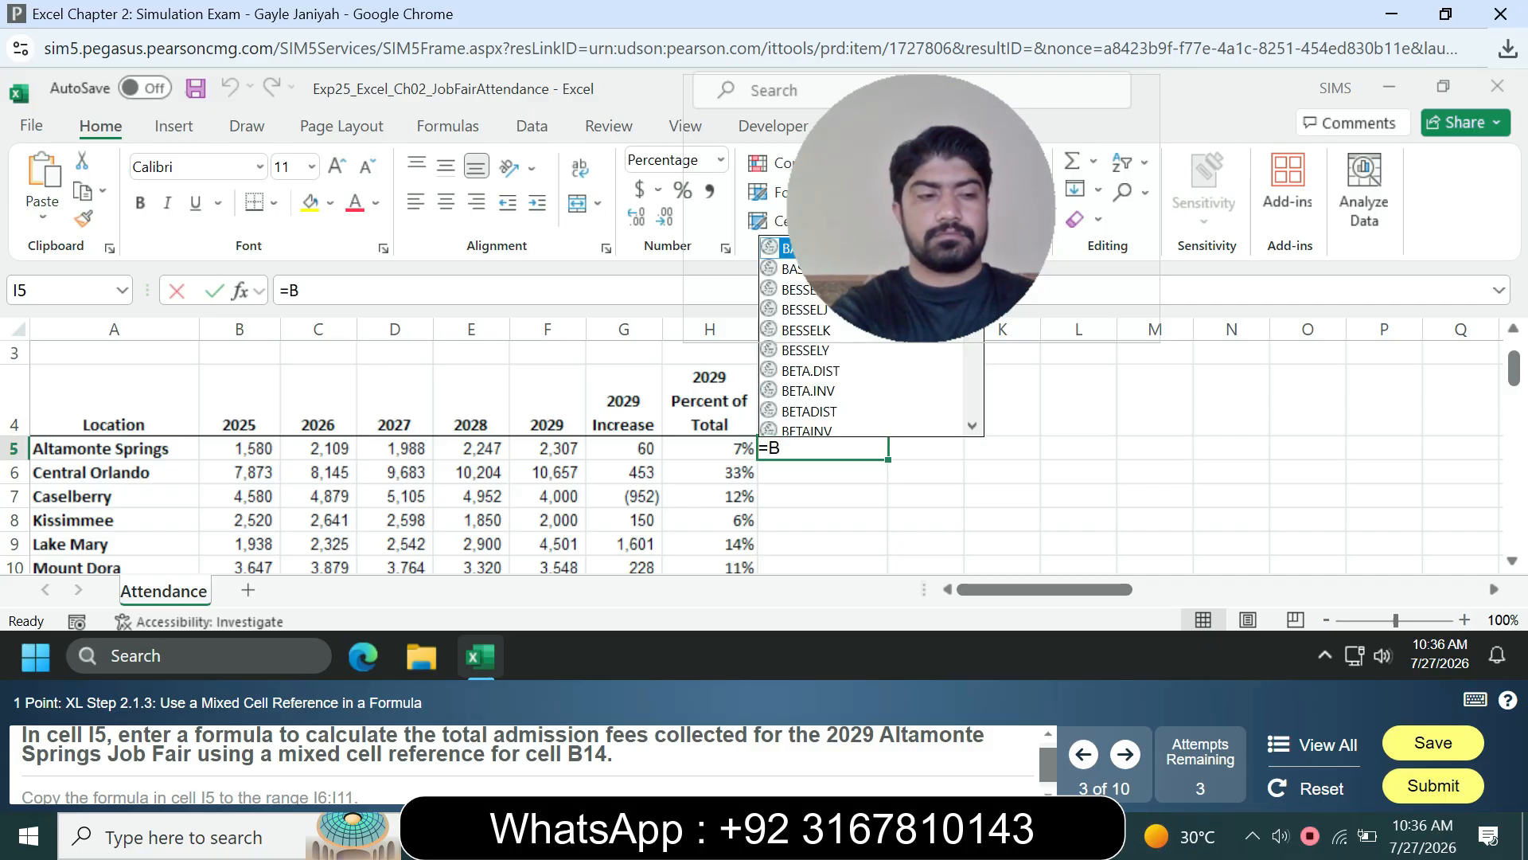
type("14")
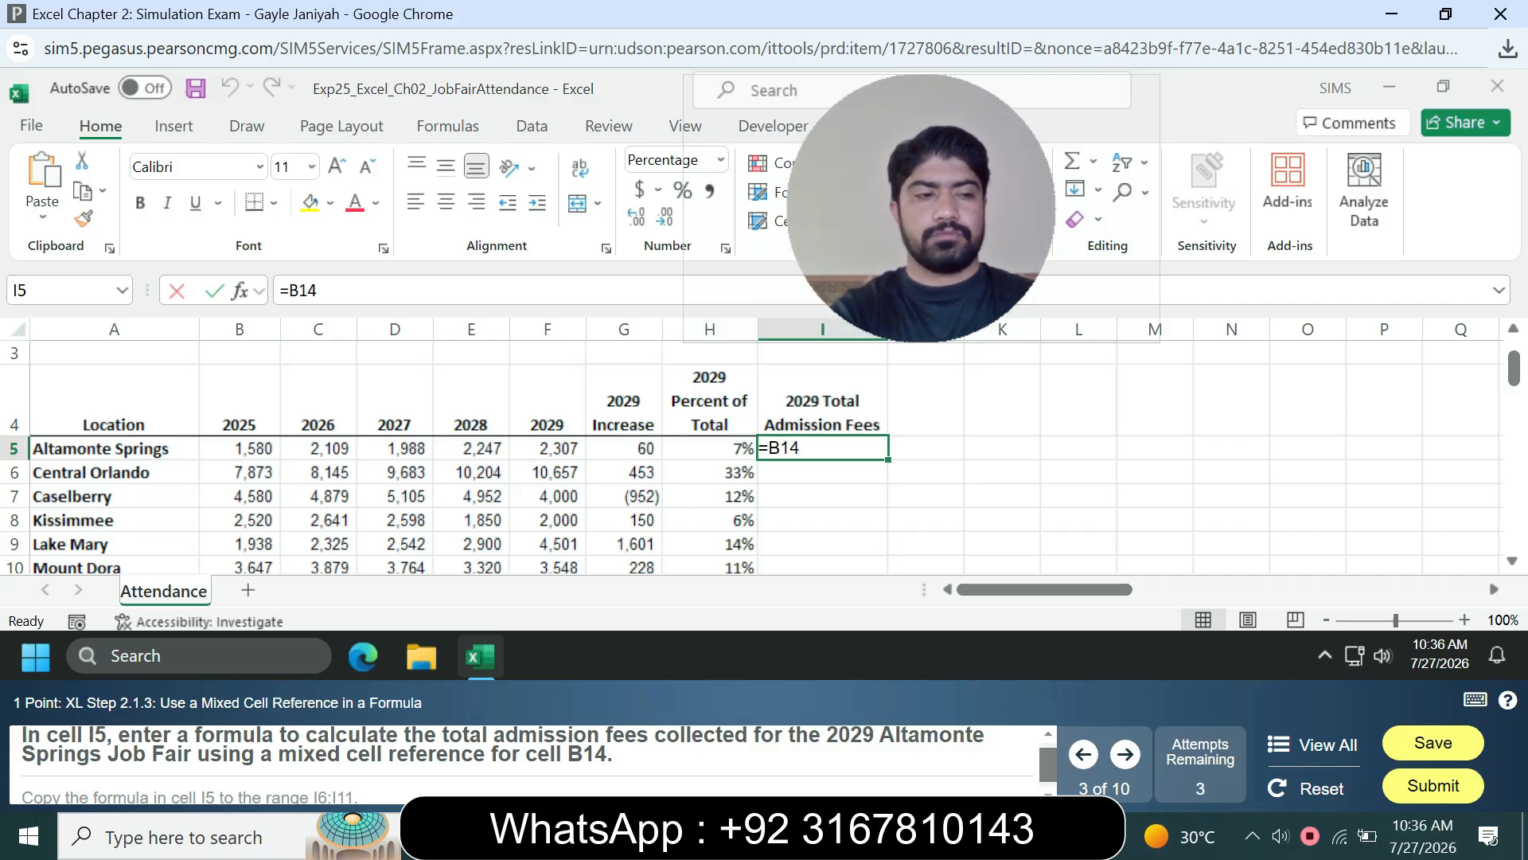
key("F4")
key("F4")
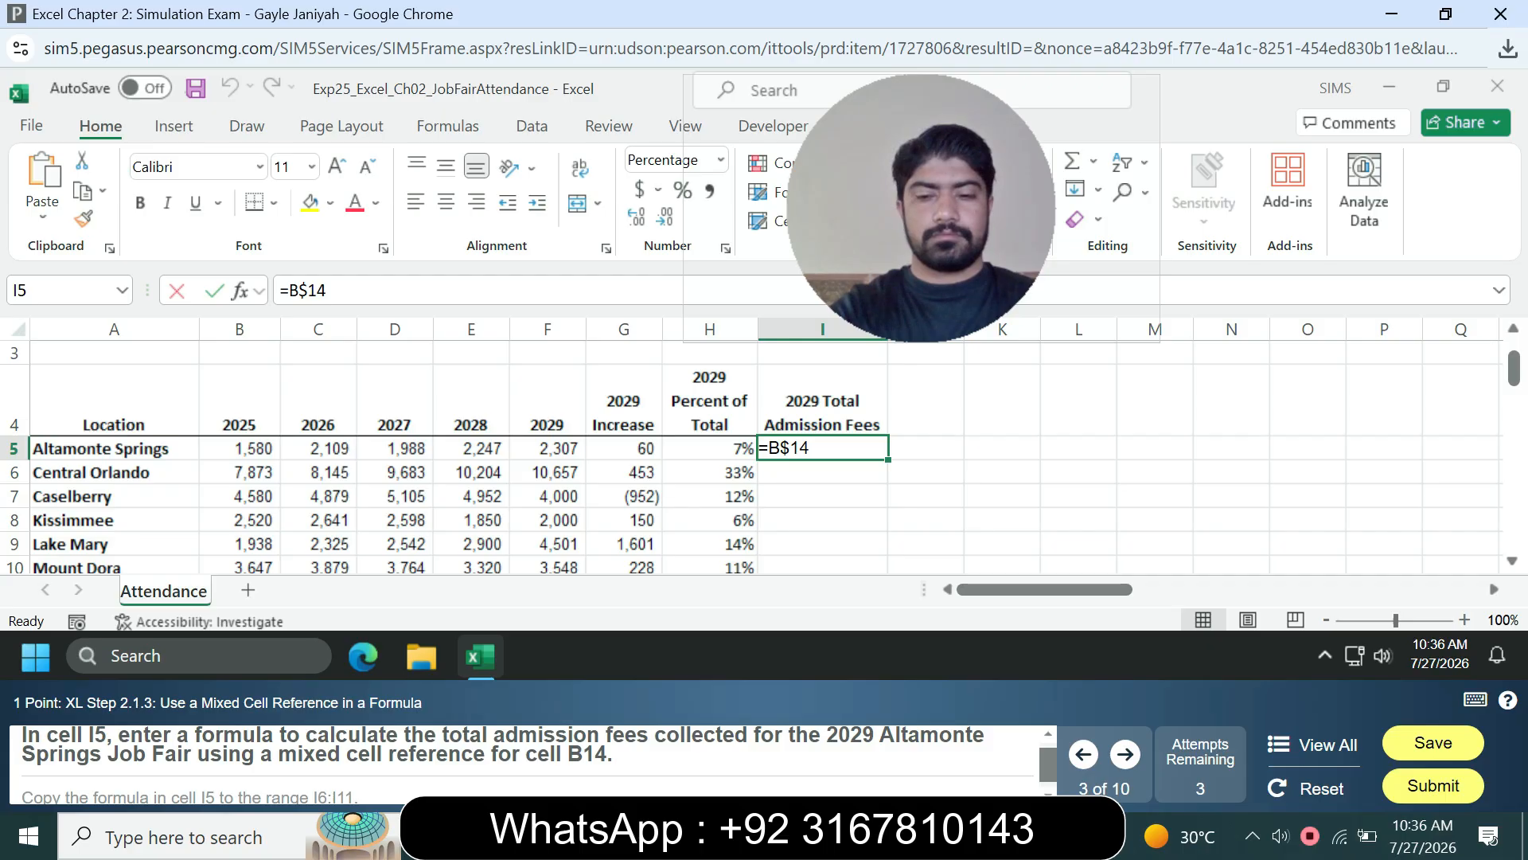
type("*")
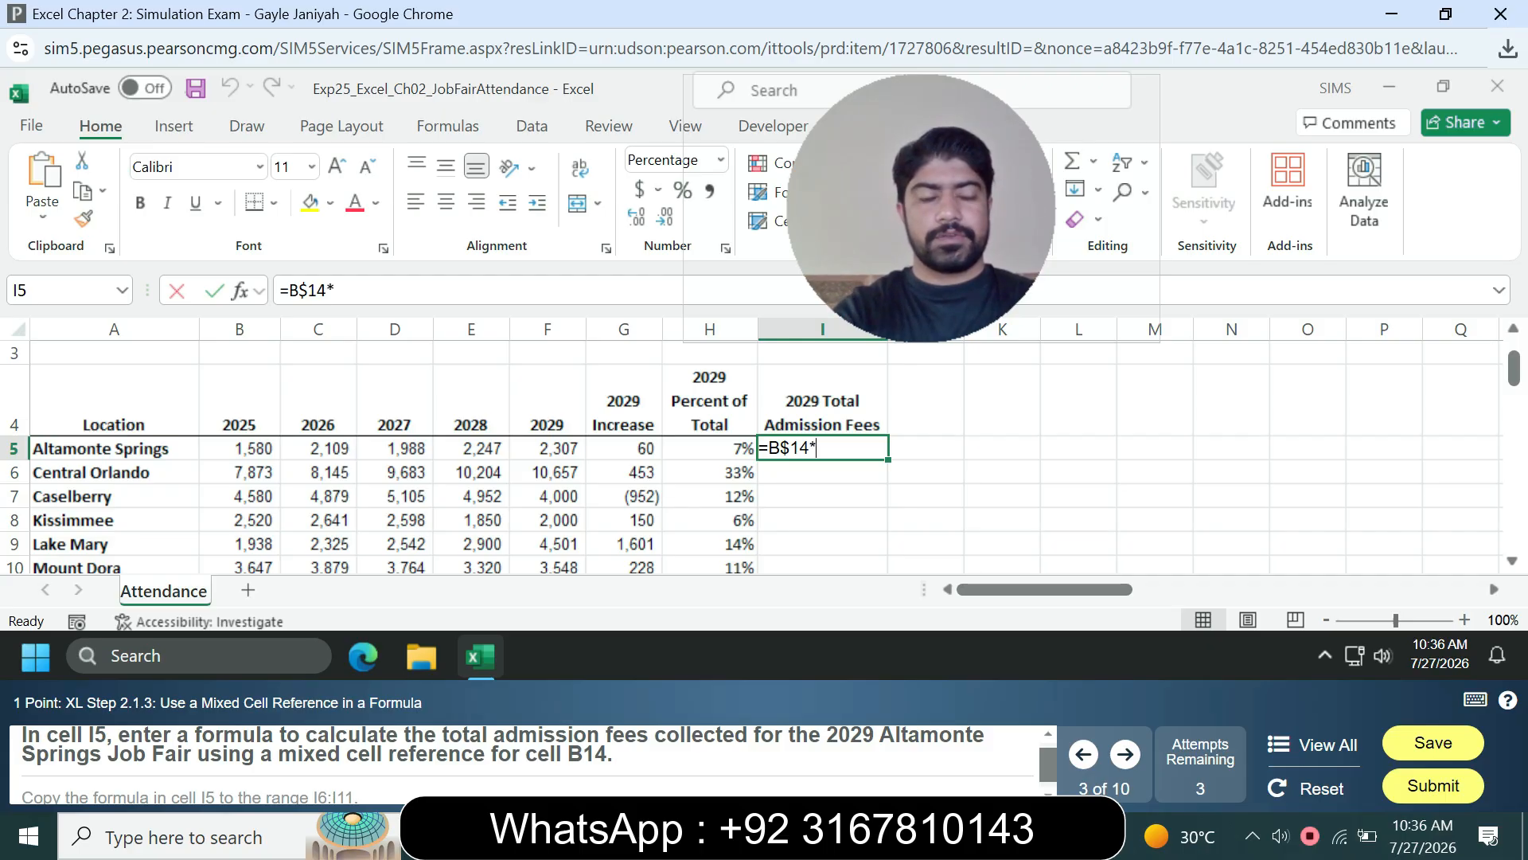
type("F5")
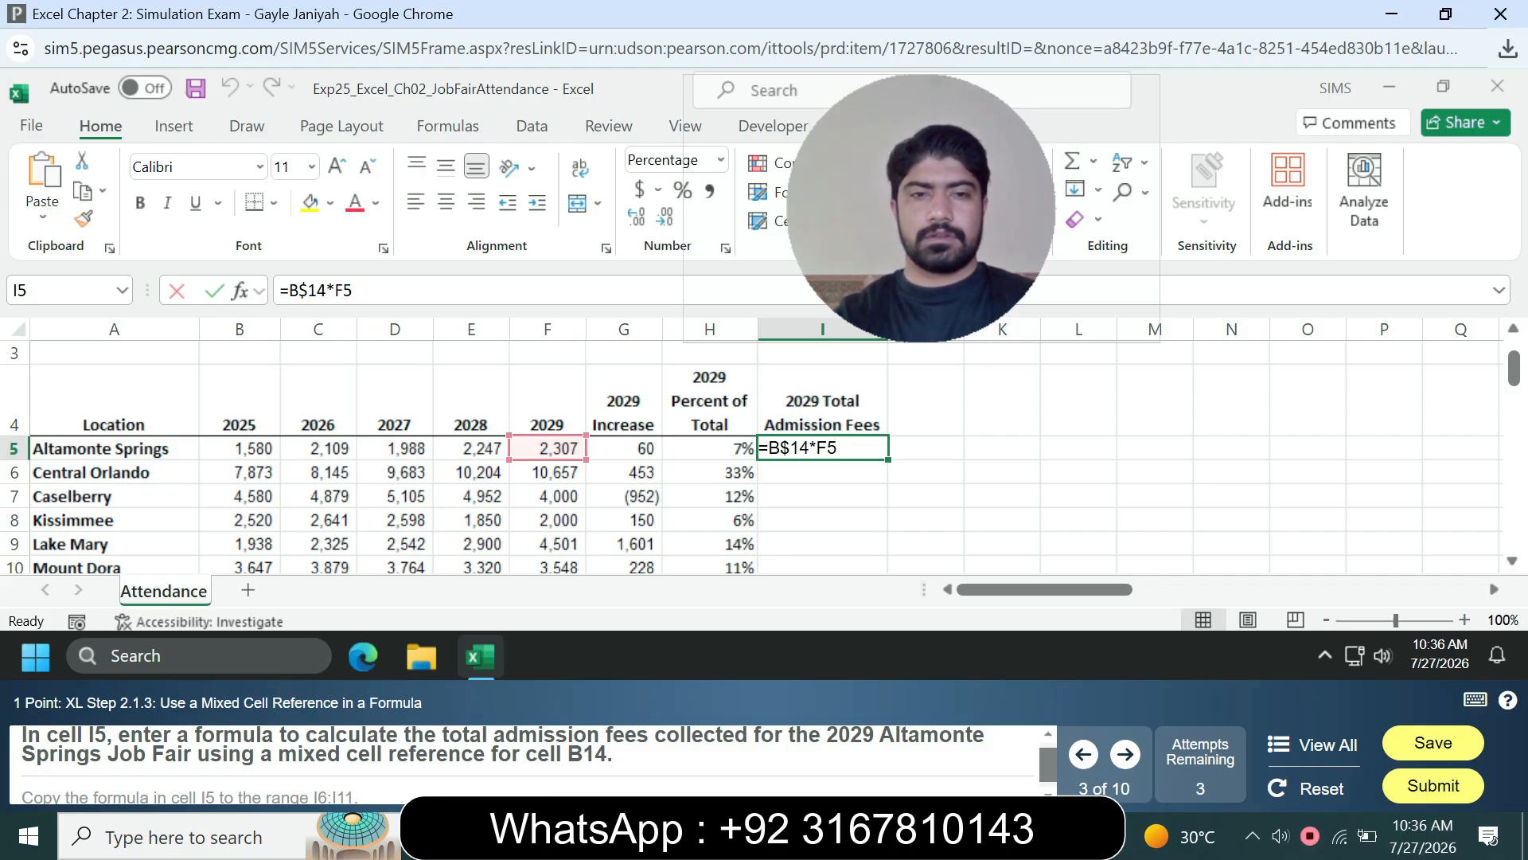
key("Return")
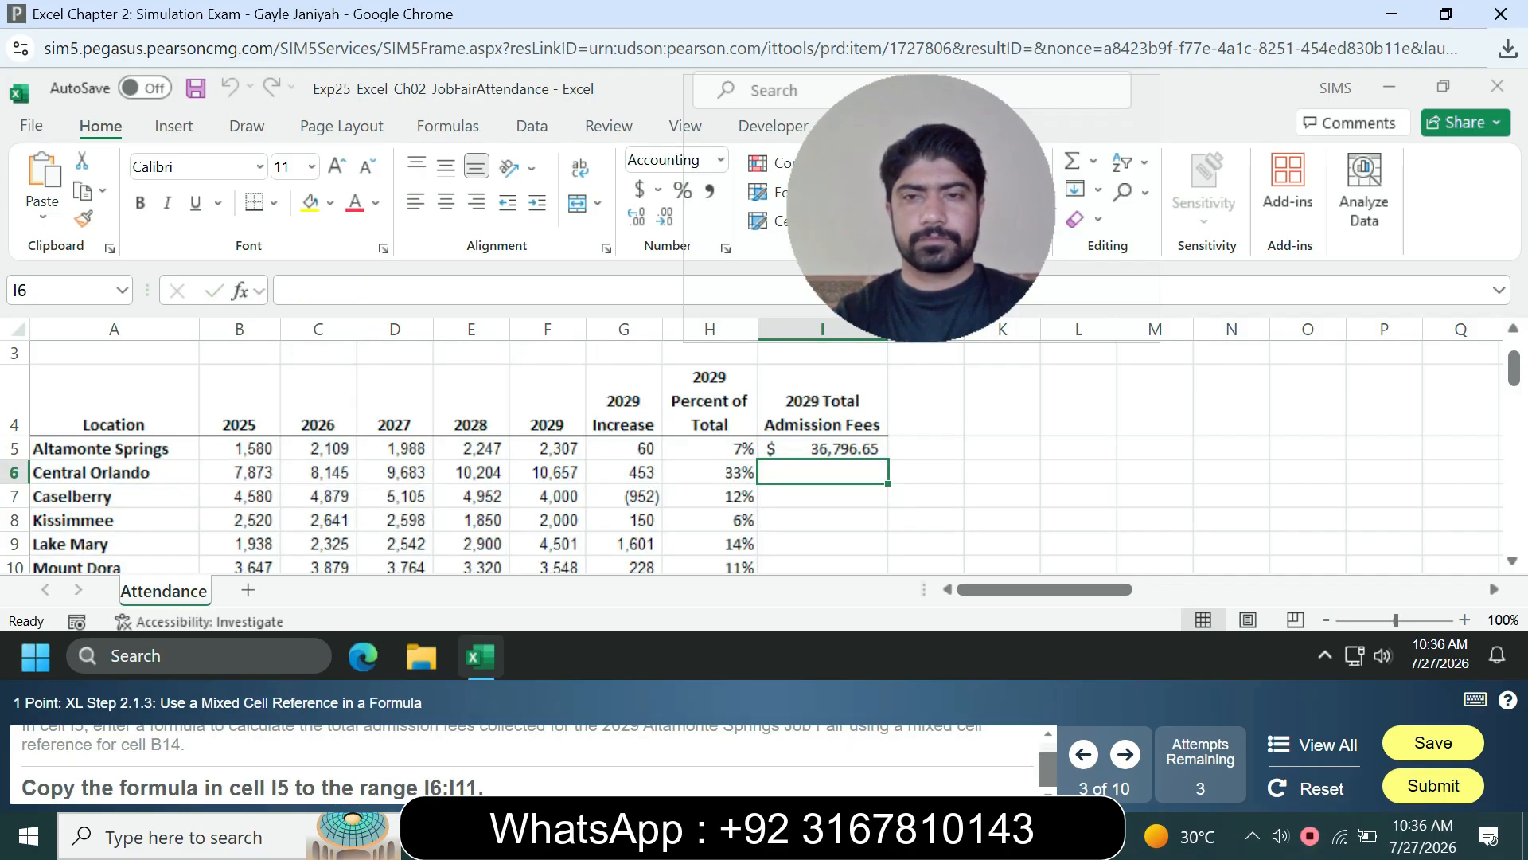
- Copy the admission fees formula from cell I5 to the range I6:I11
left_click(822, 449)
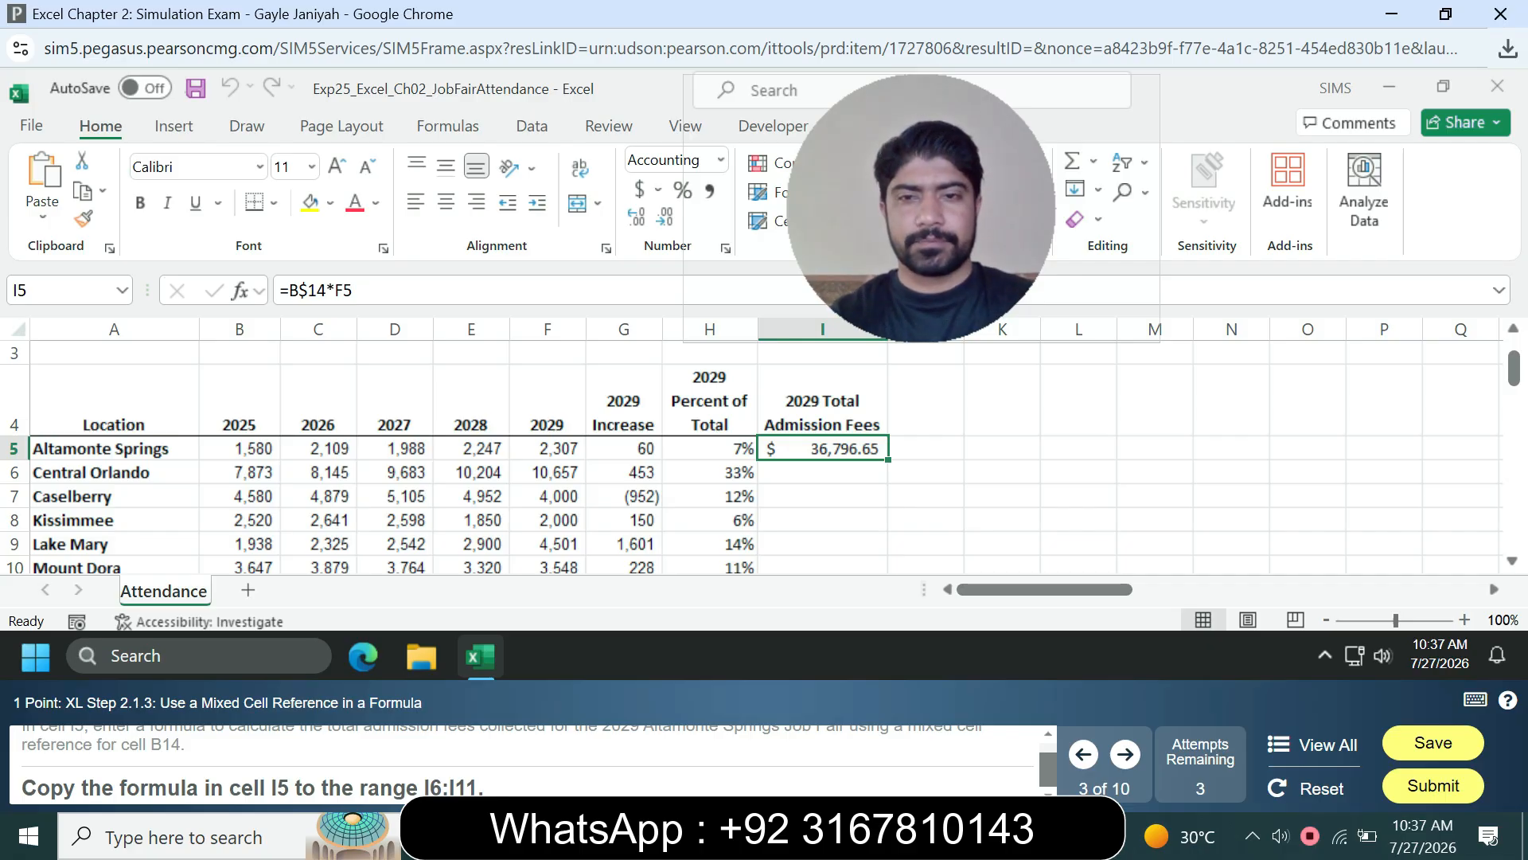
key("shift+Down")
key("shift+Down")
key("shift+Down")
key("shift+Down")
key("shift+Down")
key("shift+Down")
left_click_drag(885, 567, 885, 450)
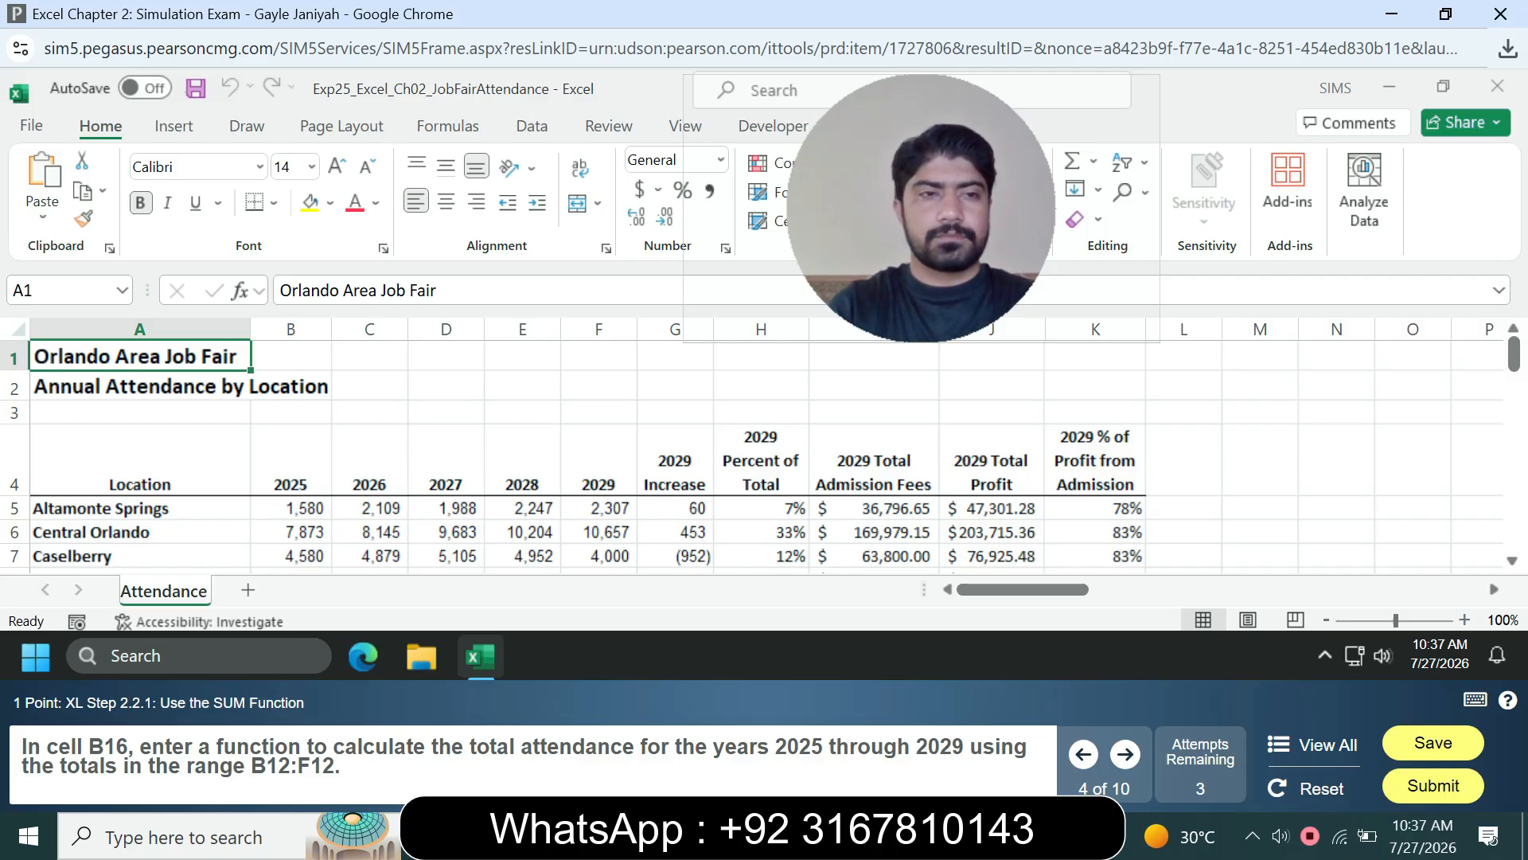
- Enter the function =SUM(B12:F12) in cell B16 to total the attendance for 2025 through 2029
left_click(62, 290)
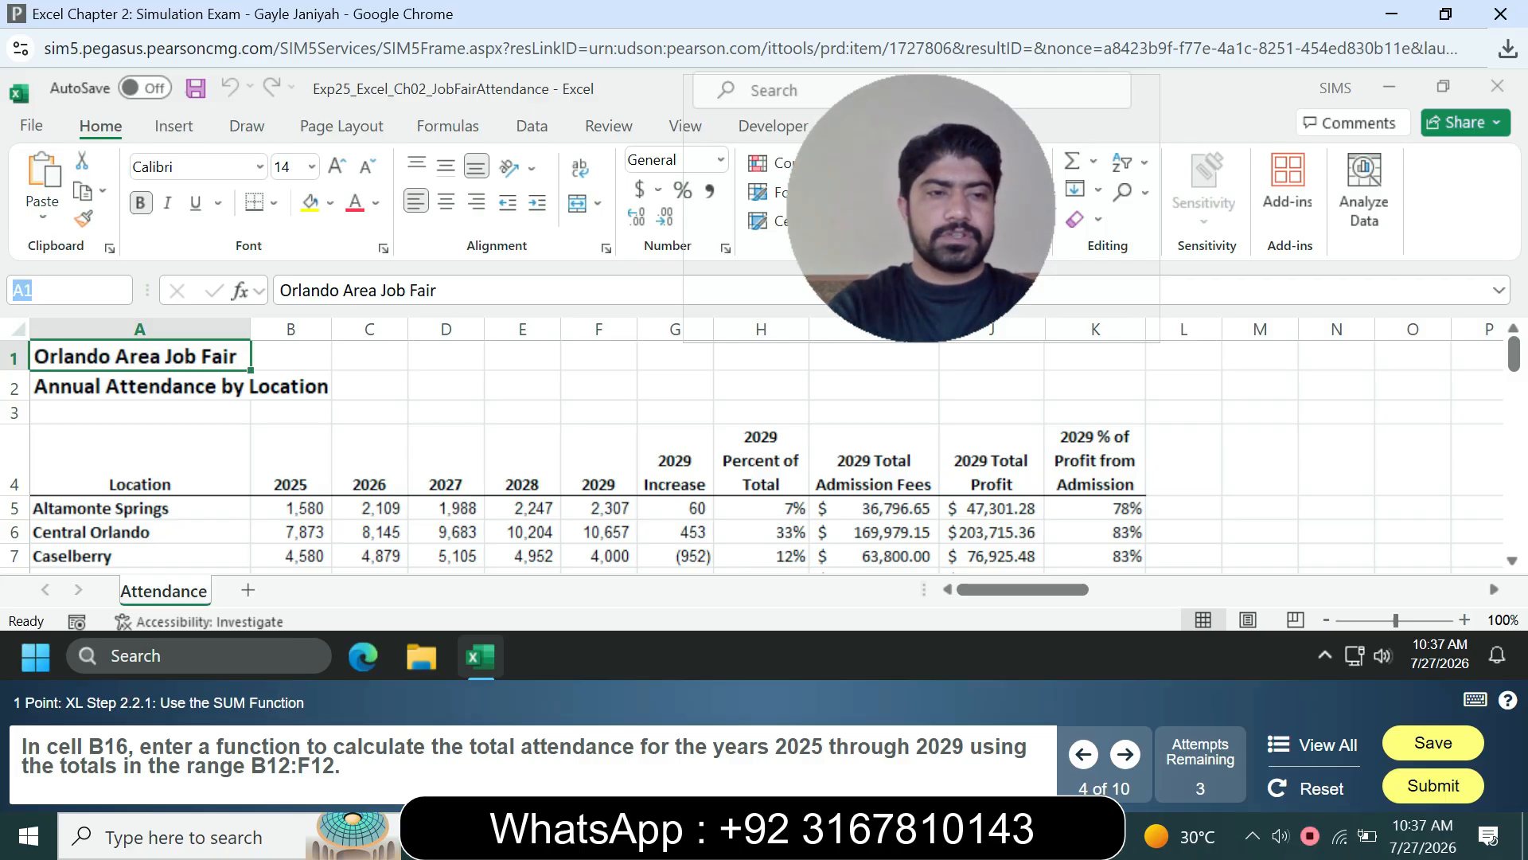
type("B16")
key("Return")
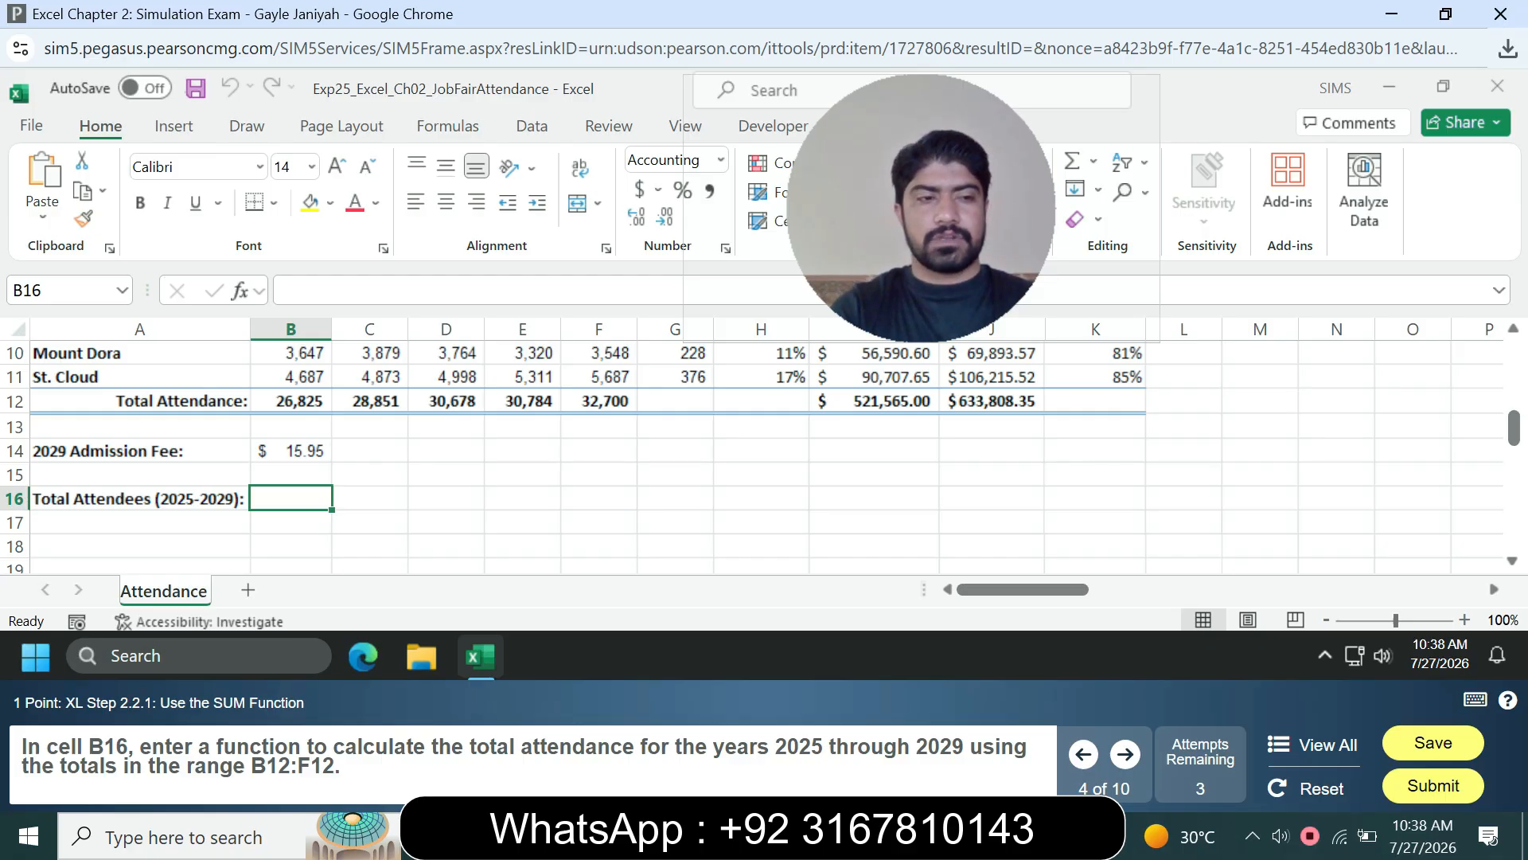
type("=")
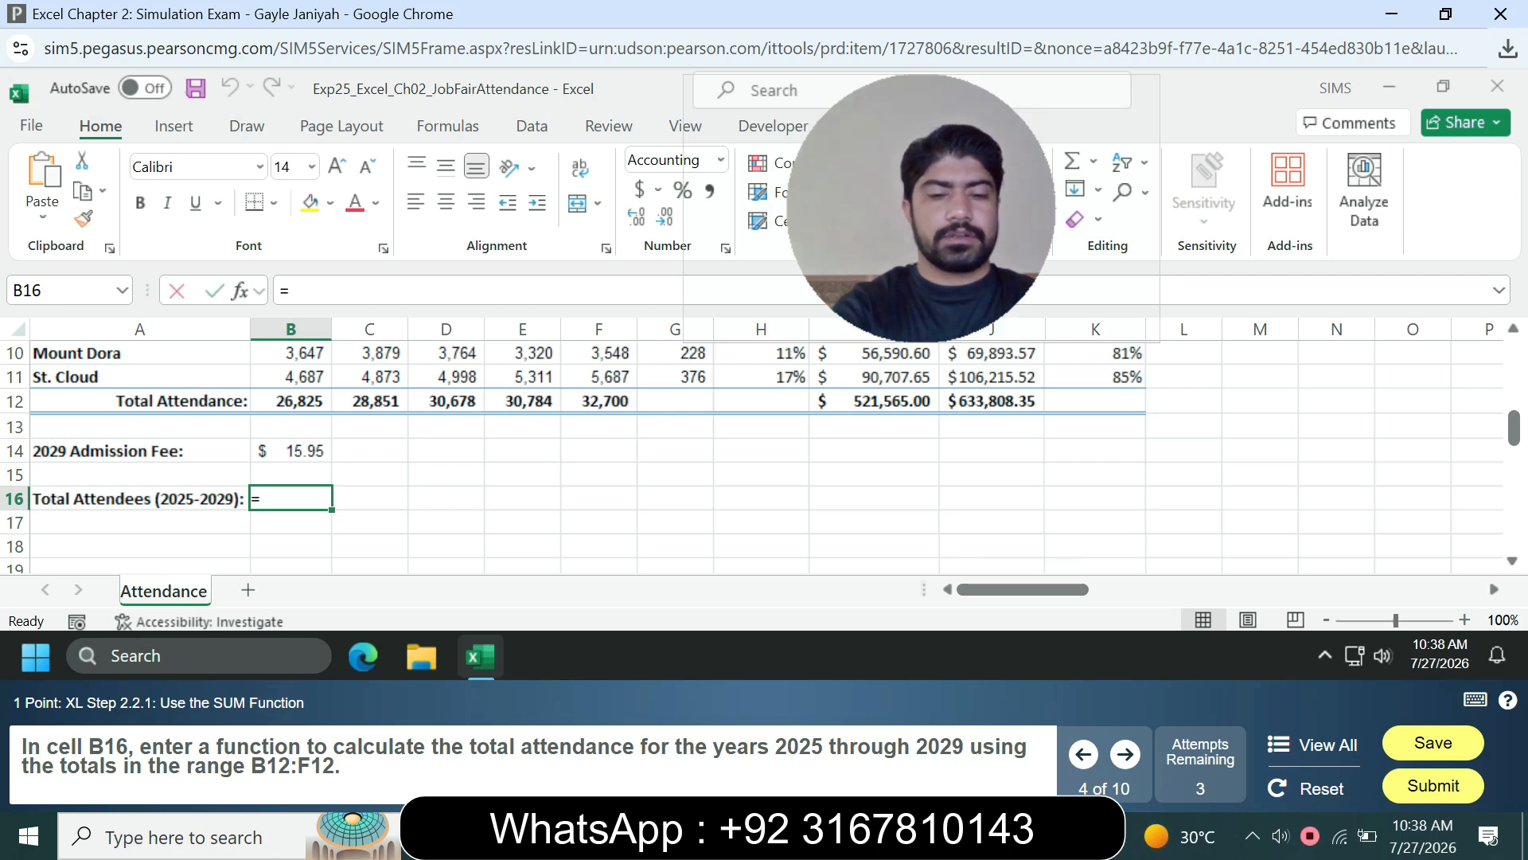
type("sum")
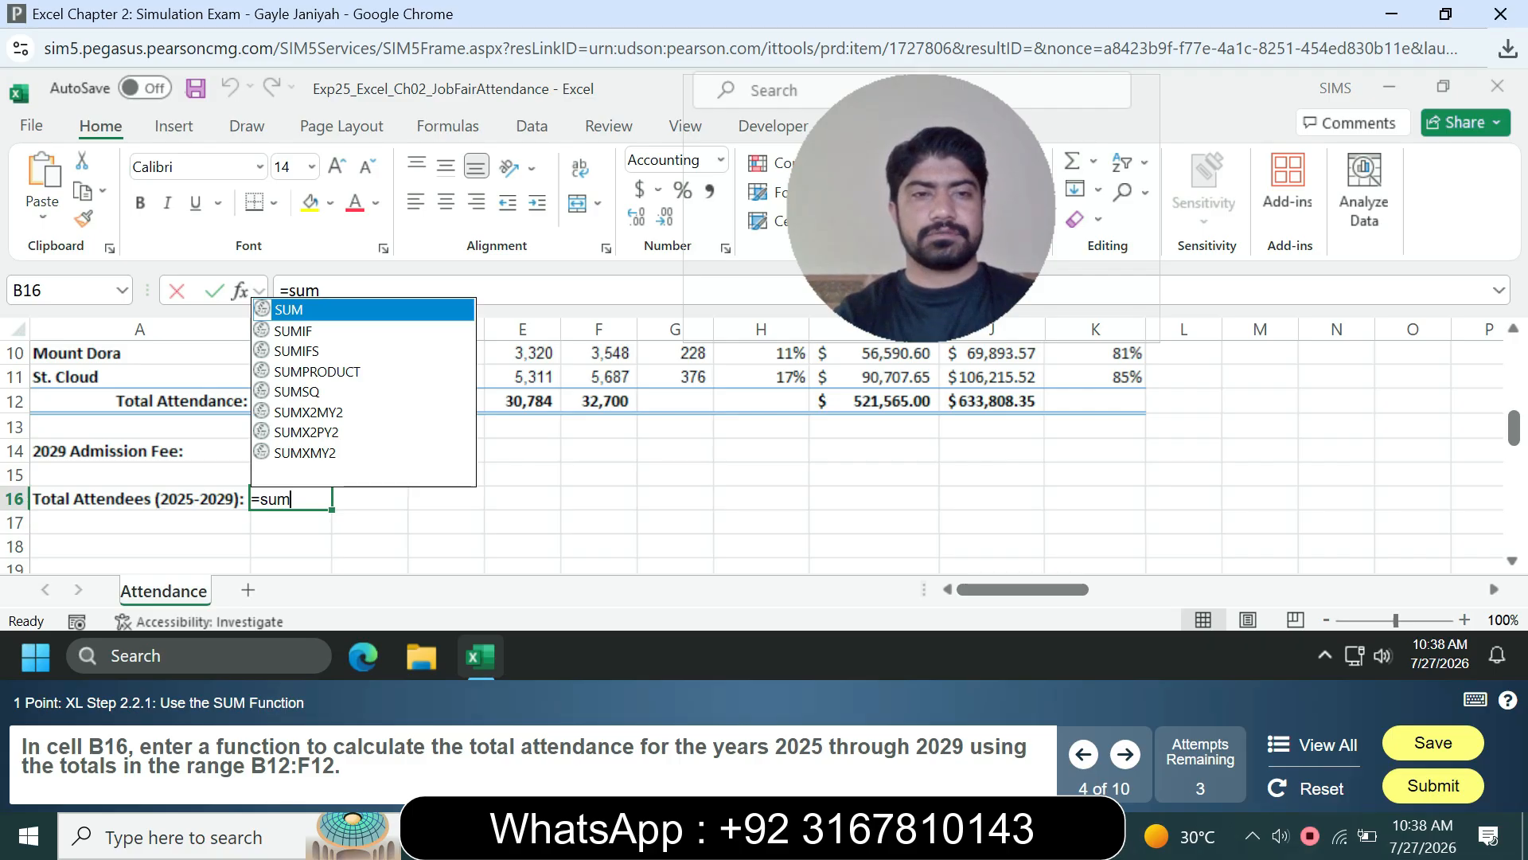
key("Tab")
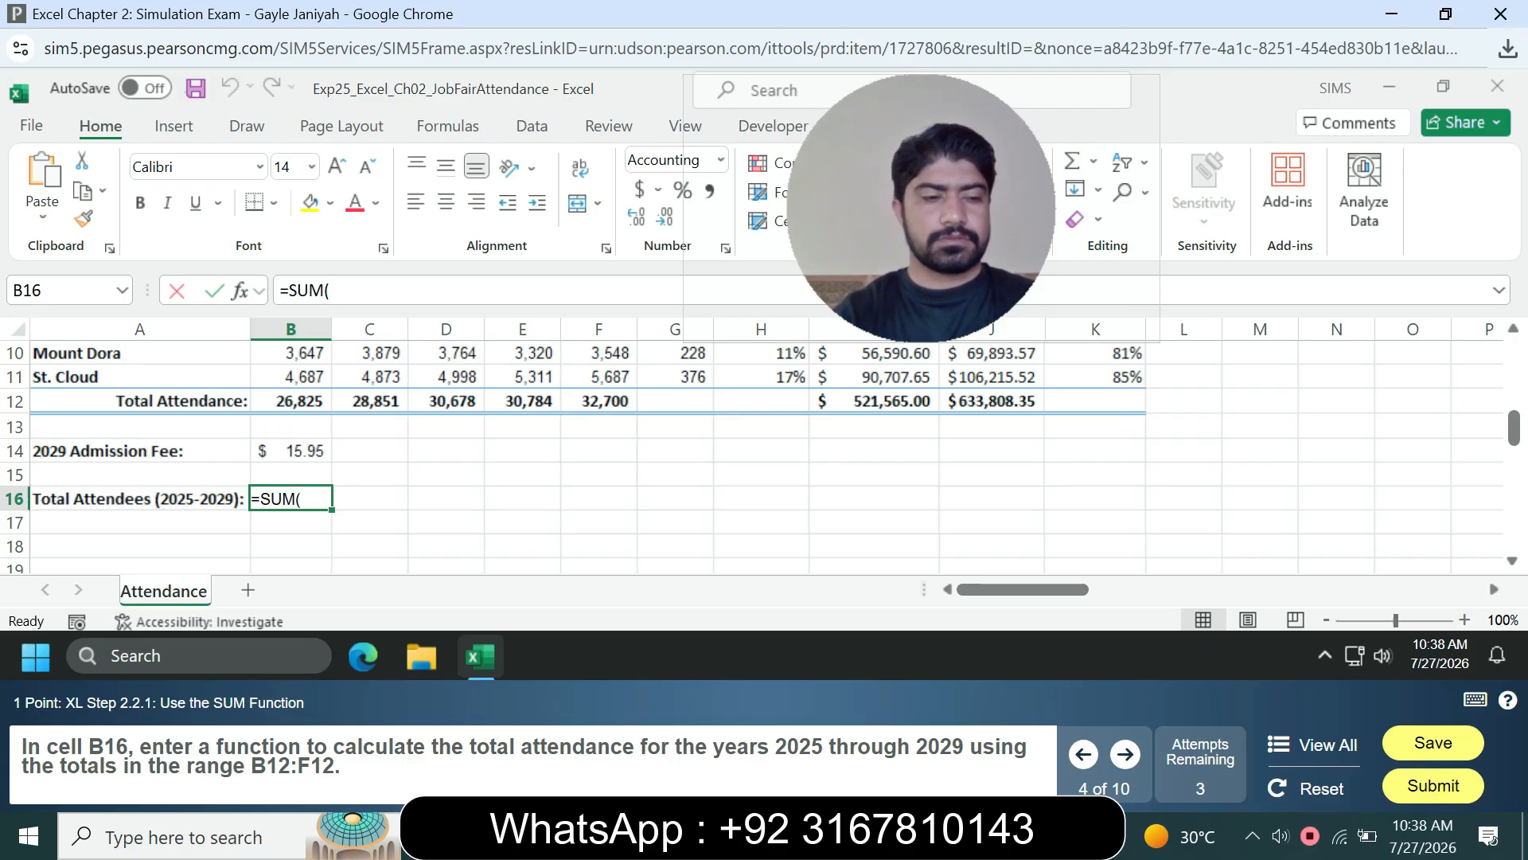
type("B12")
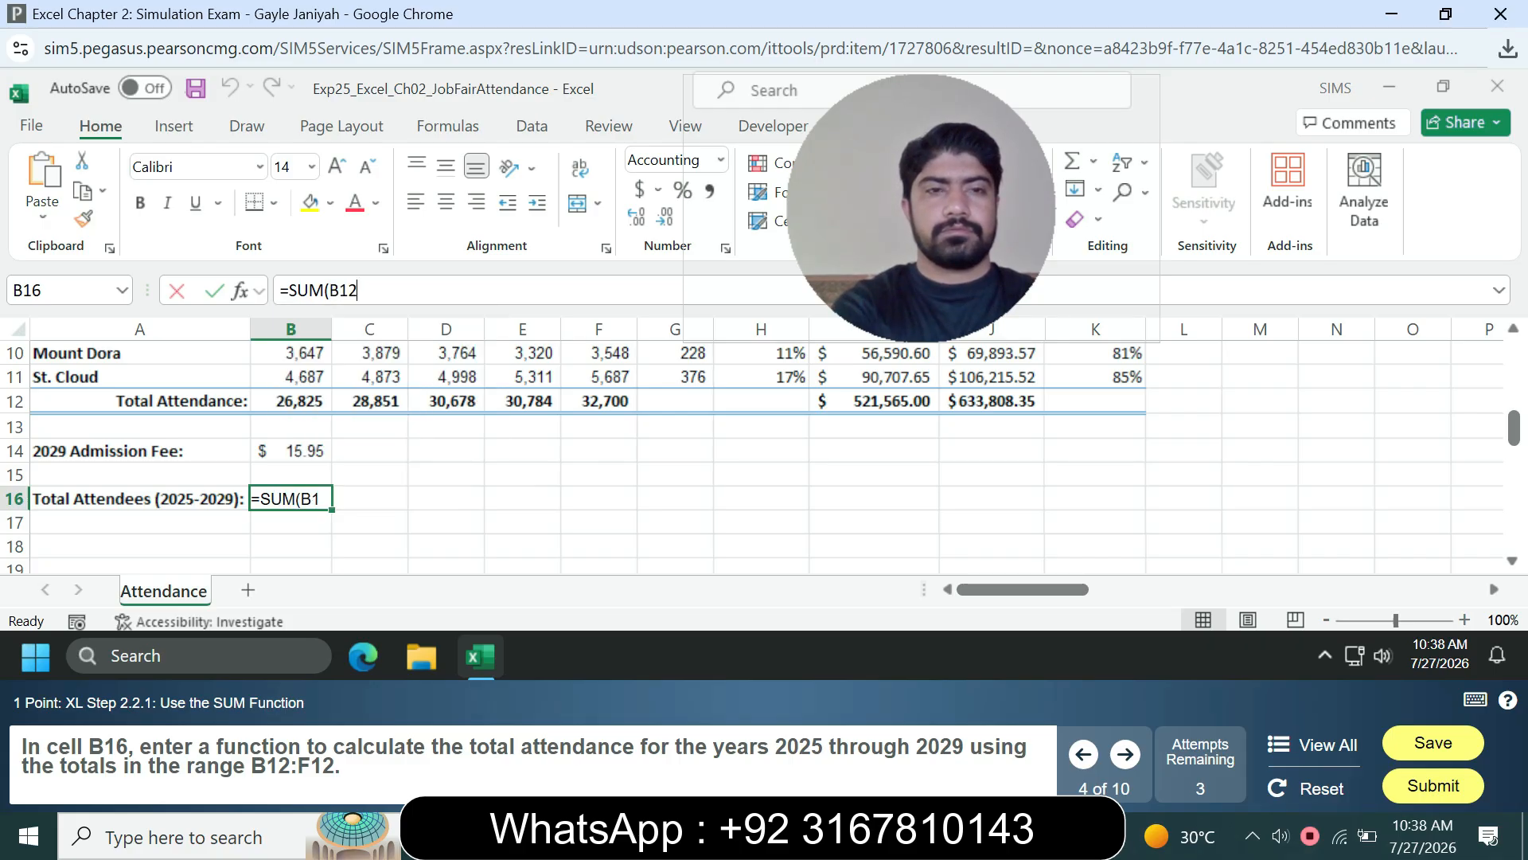
type(":")
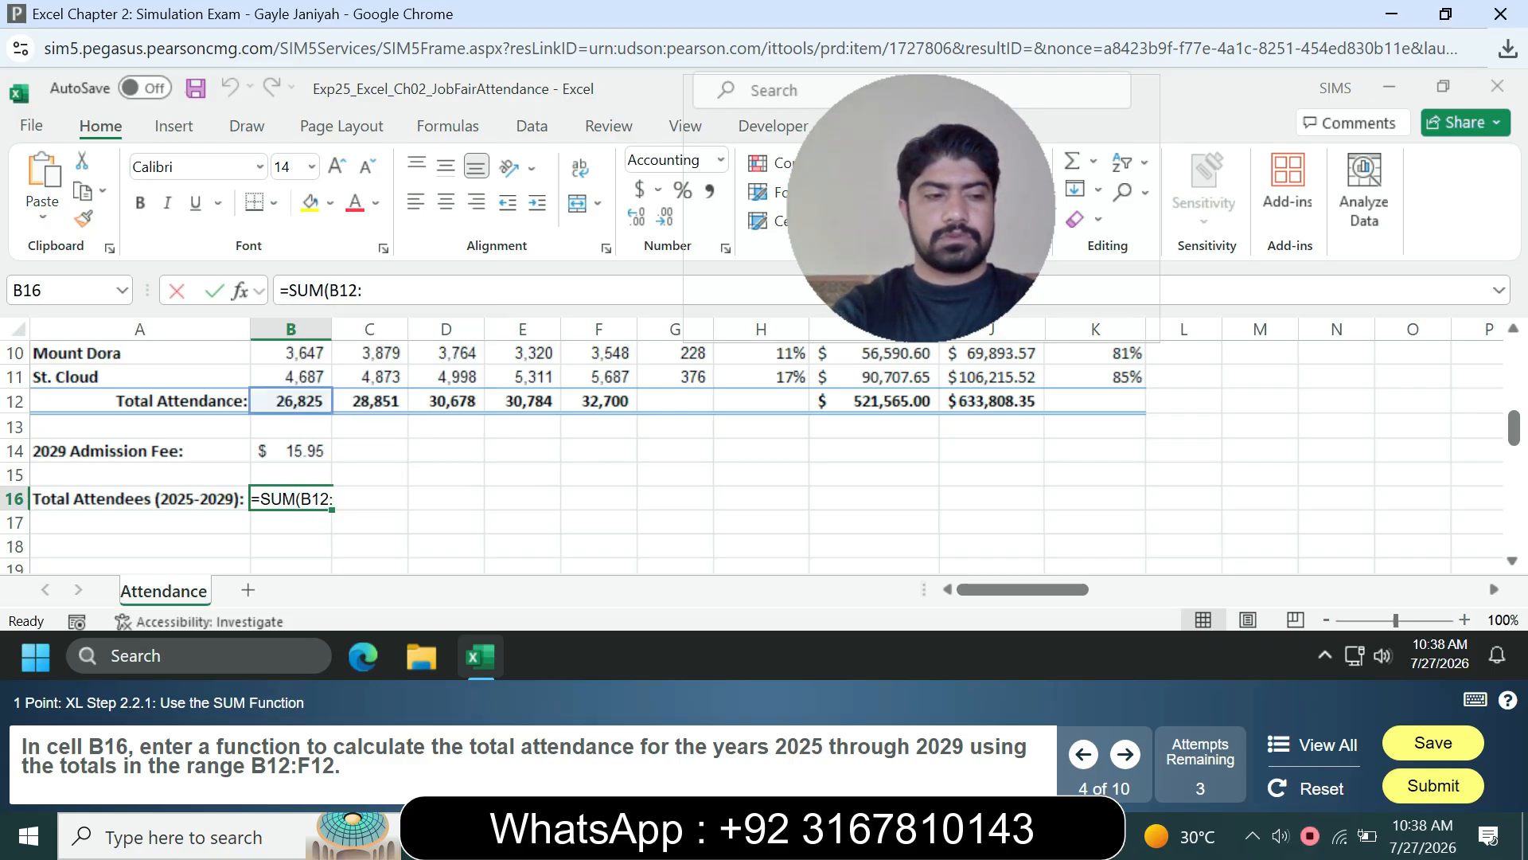
type("F12")
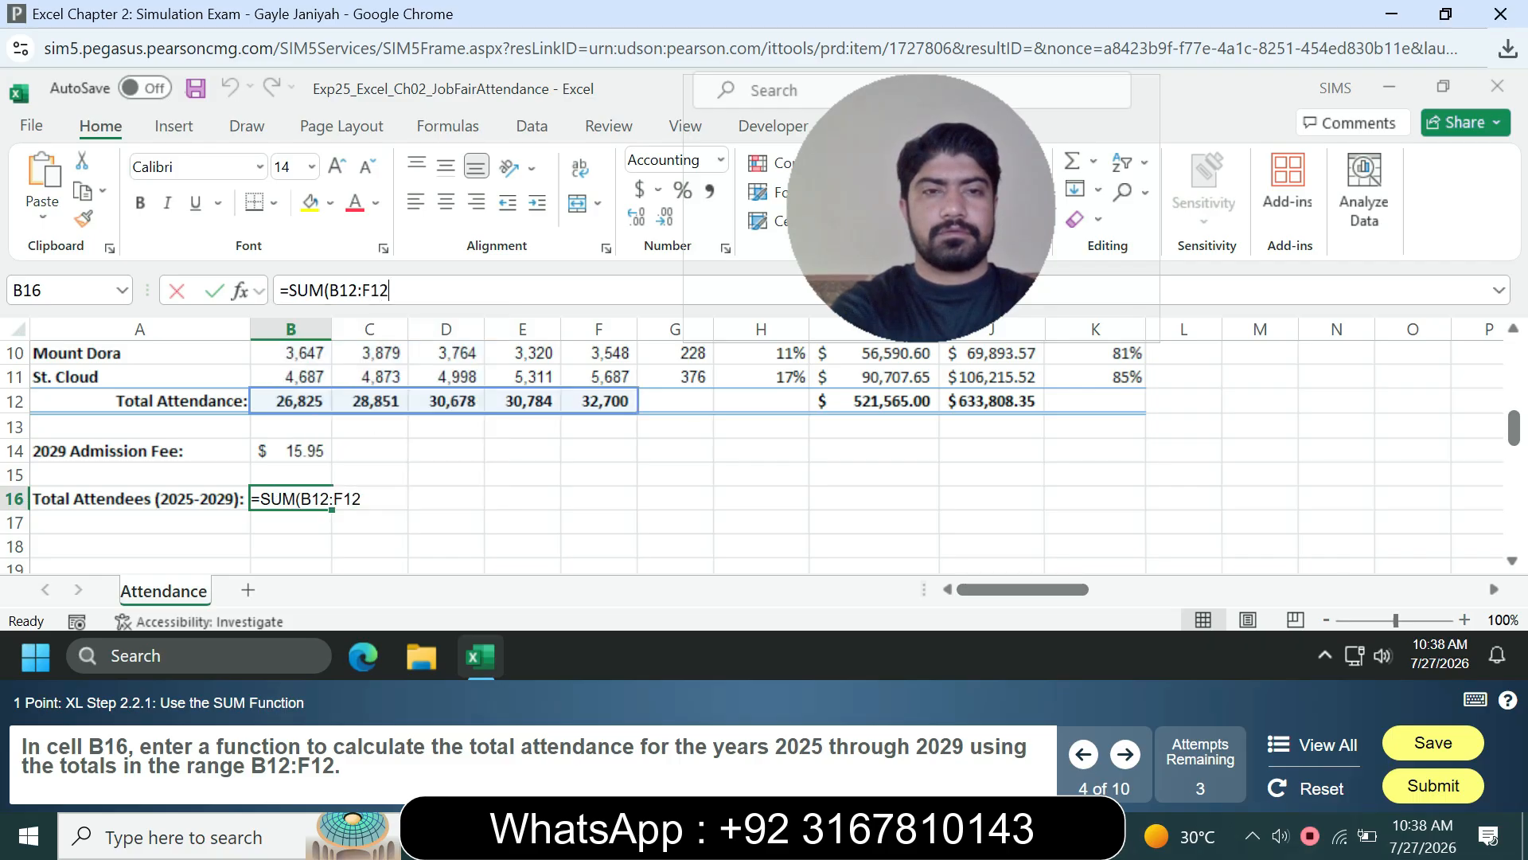
type(")")
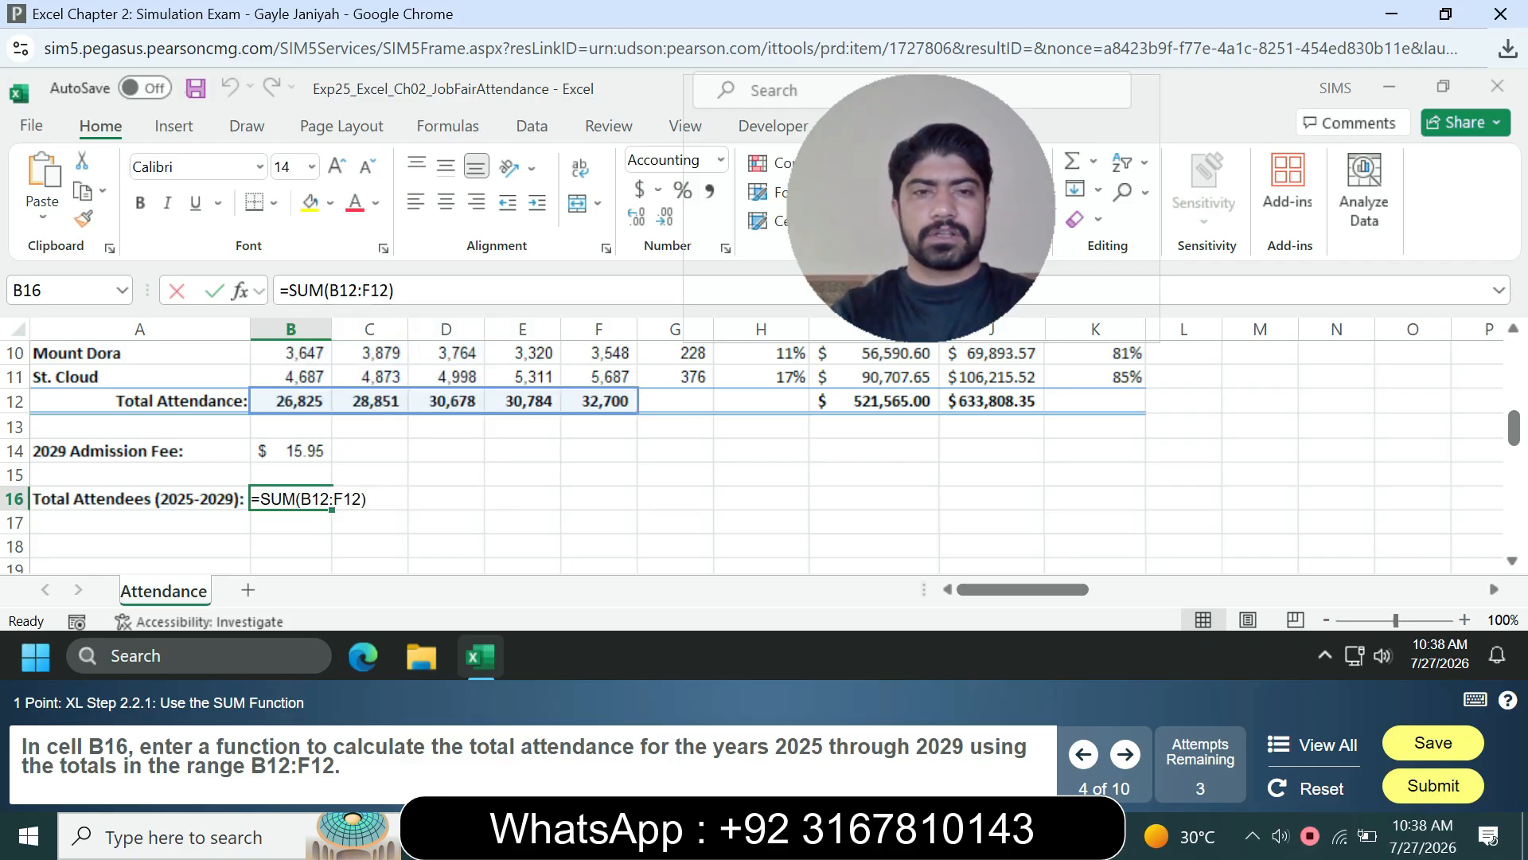
key("Return")
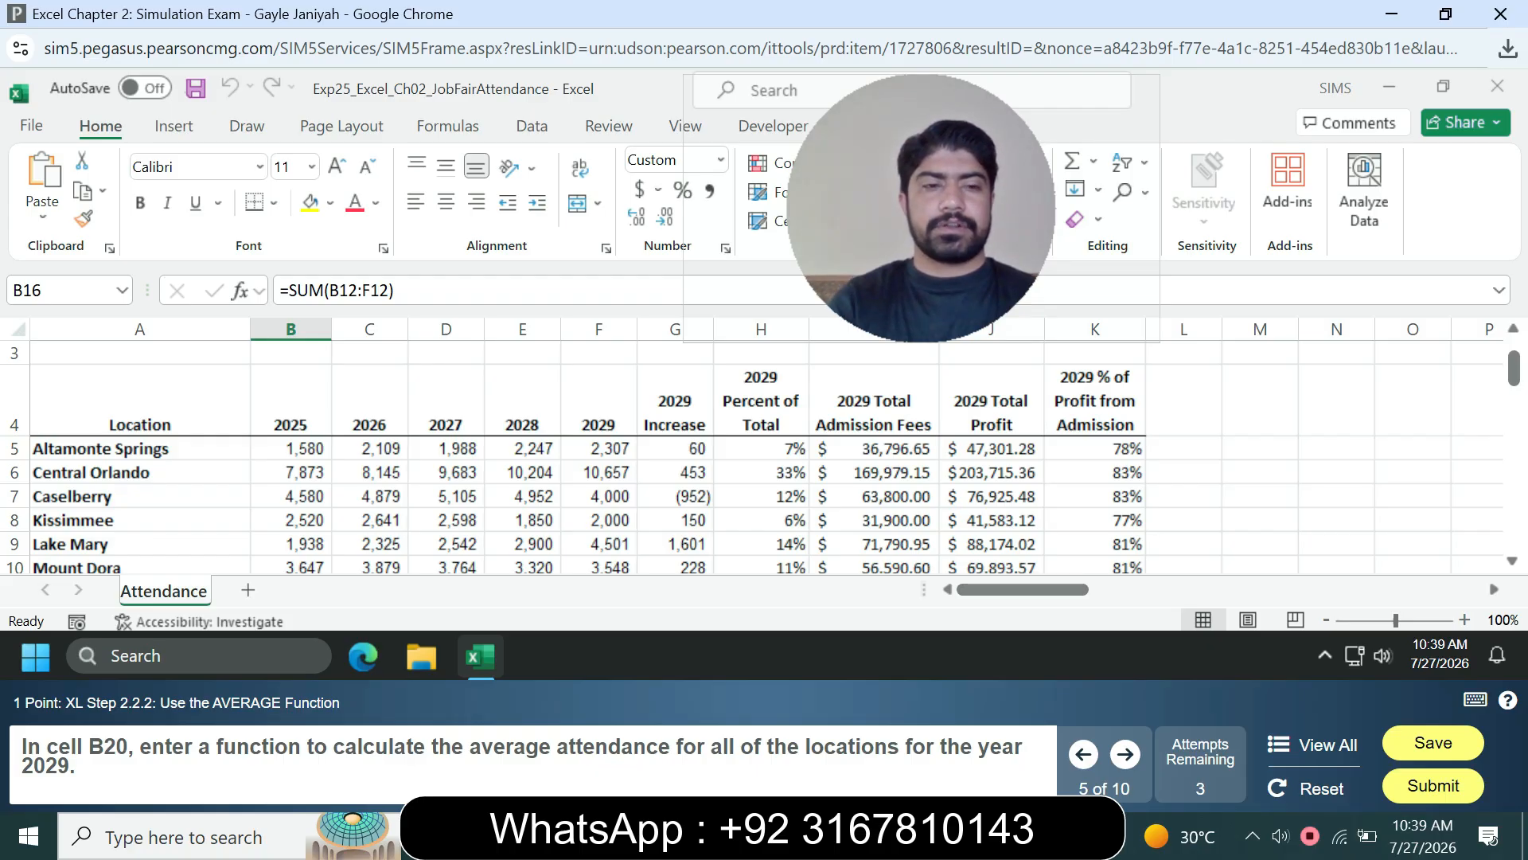
- Enter an AVERAGE function over the range F5:F11 in cell B20 for the 2029 average attendance
left_click(59, 291)
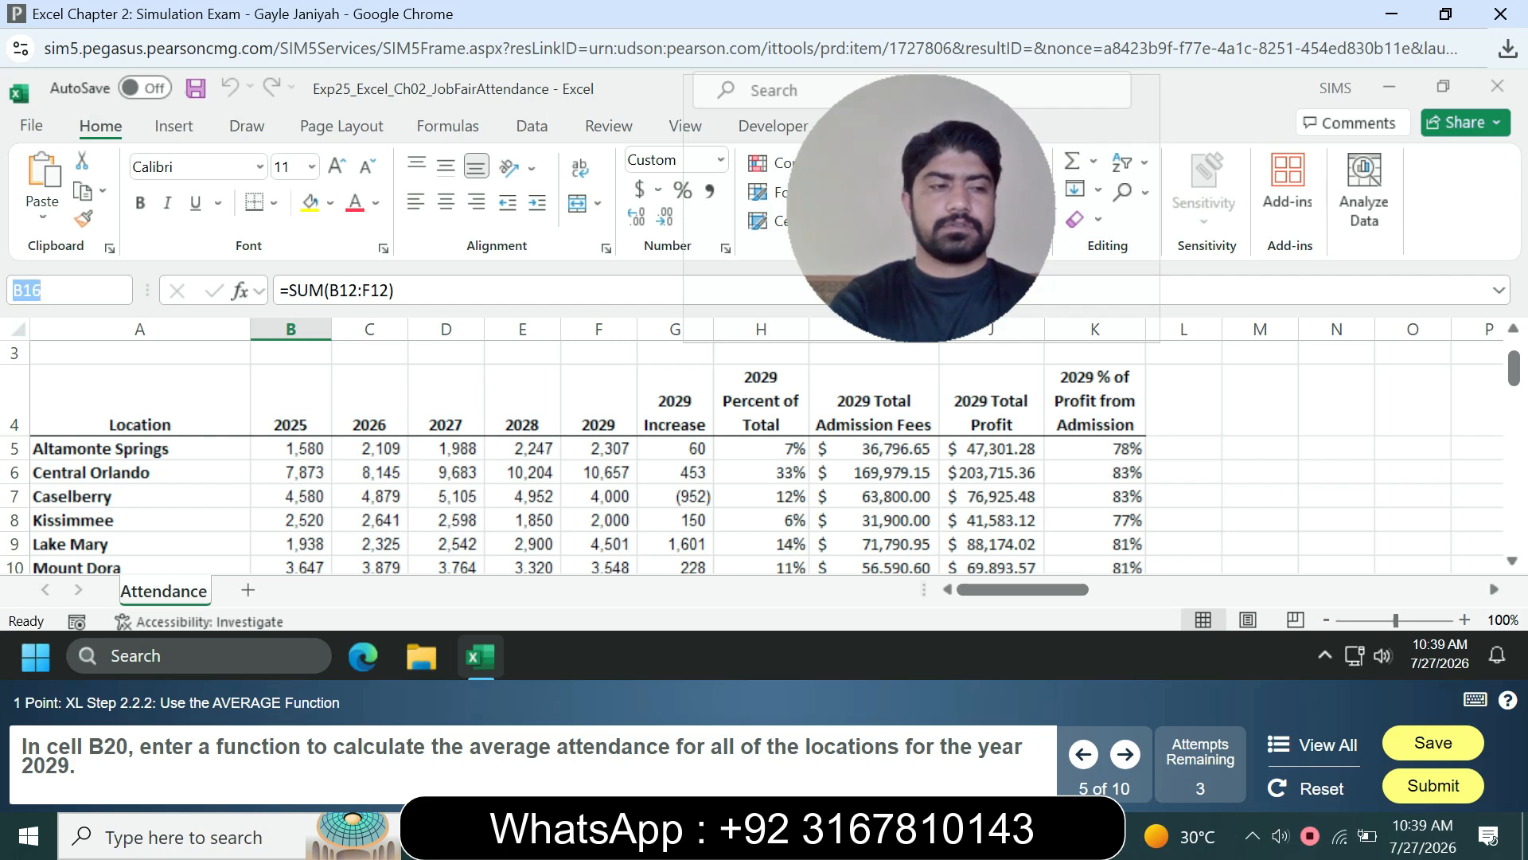
type("B20")
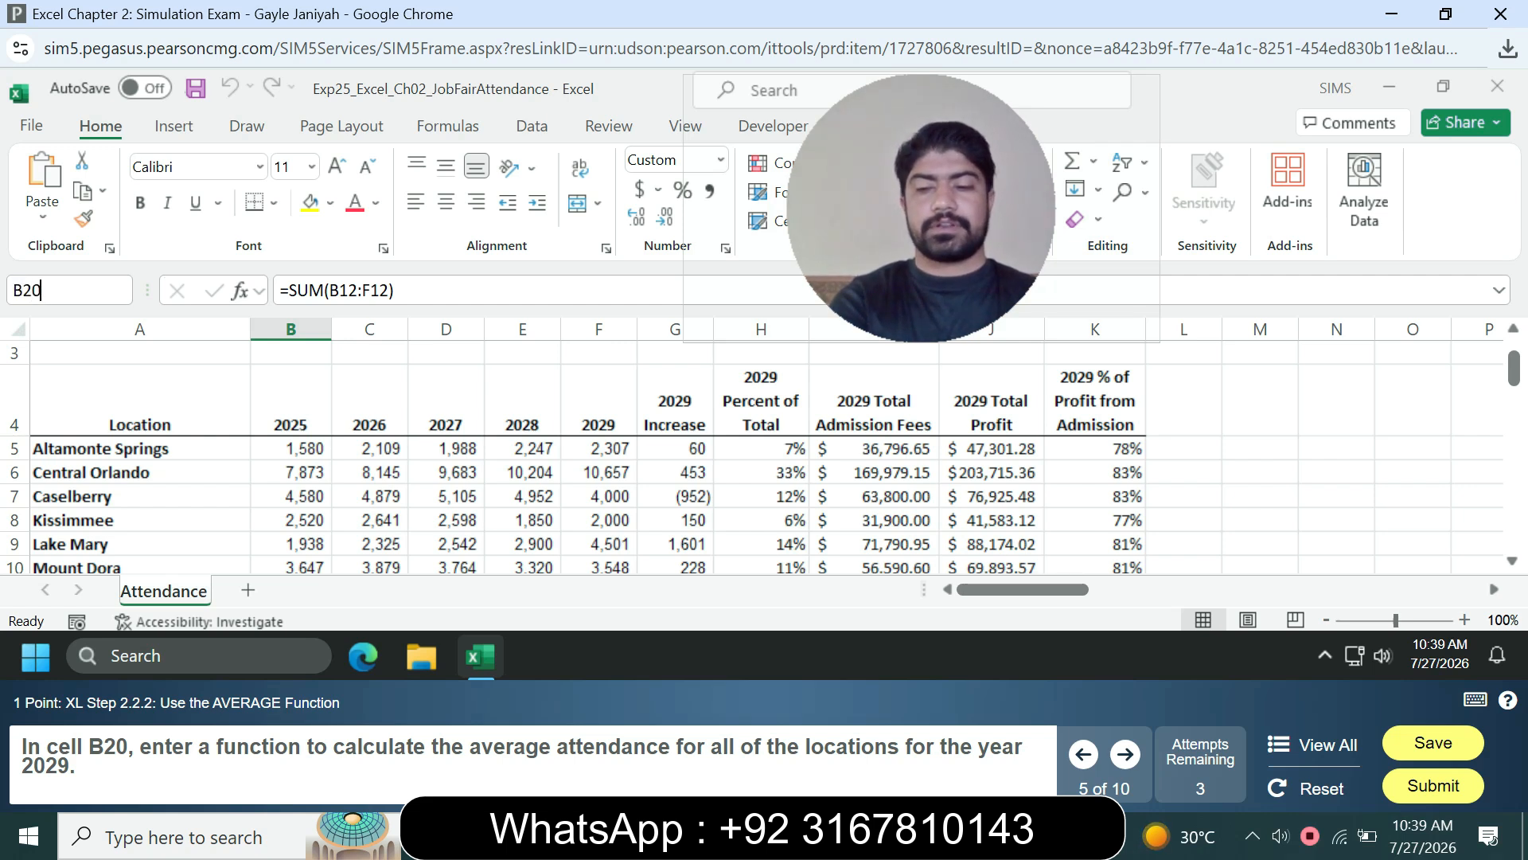
key("Return")
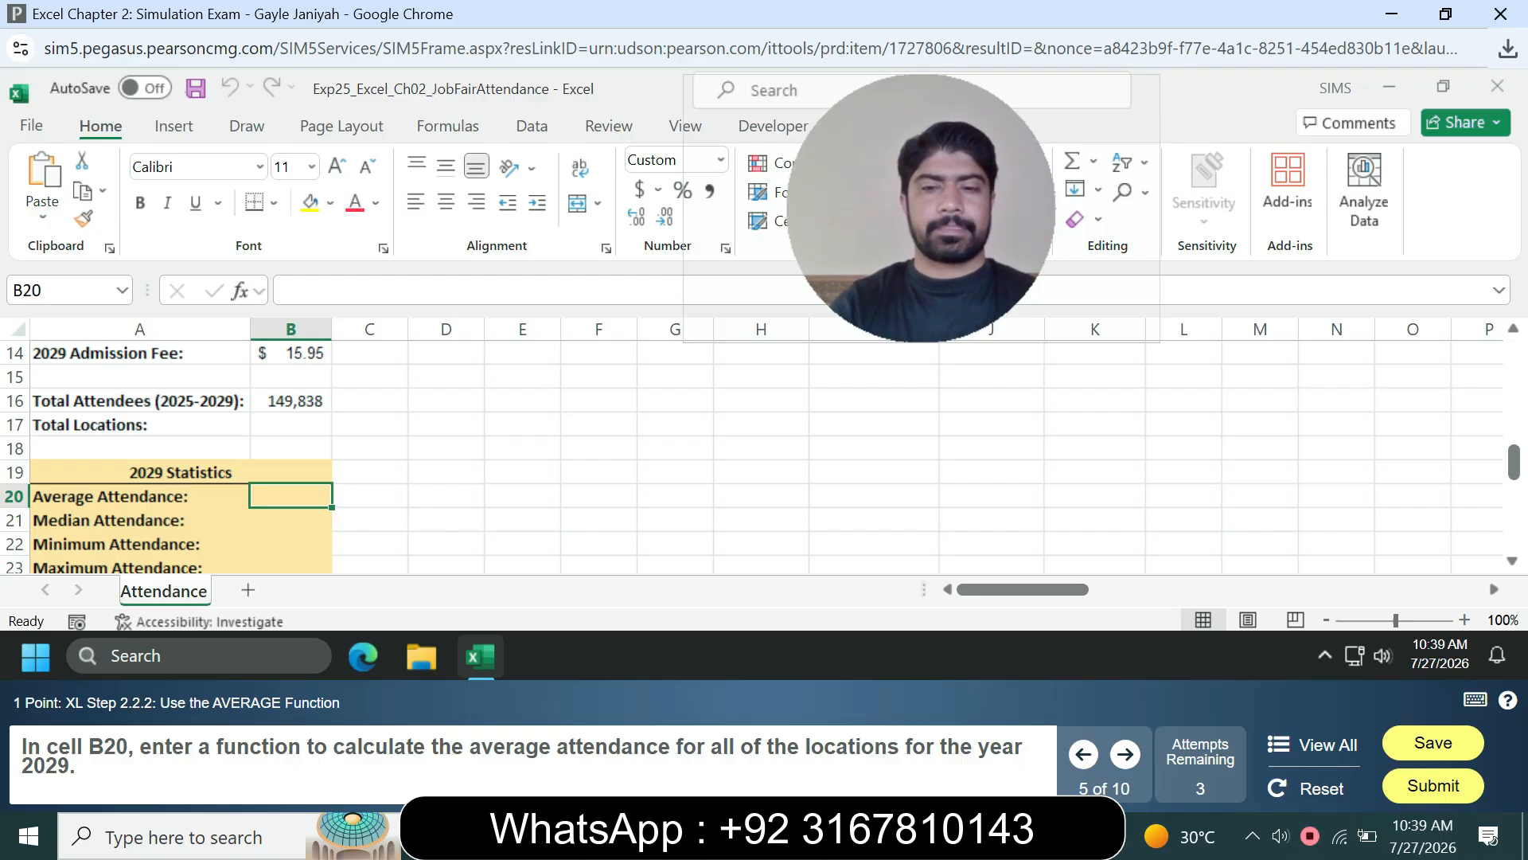
type("=")
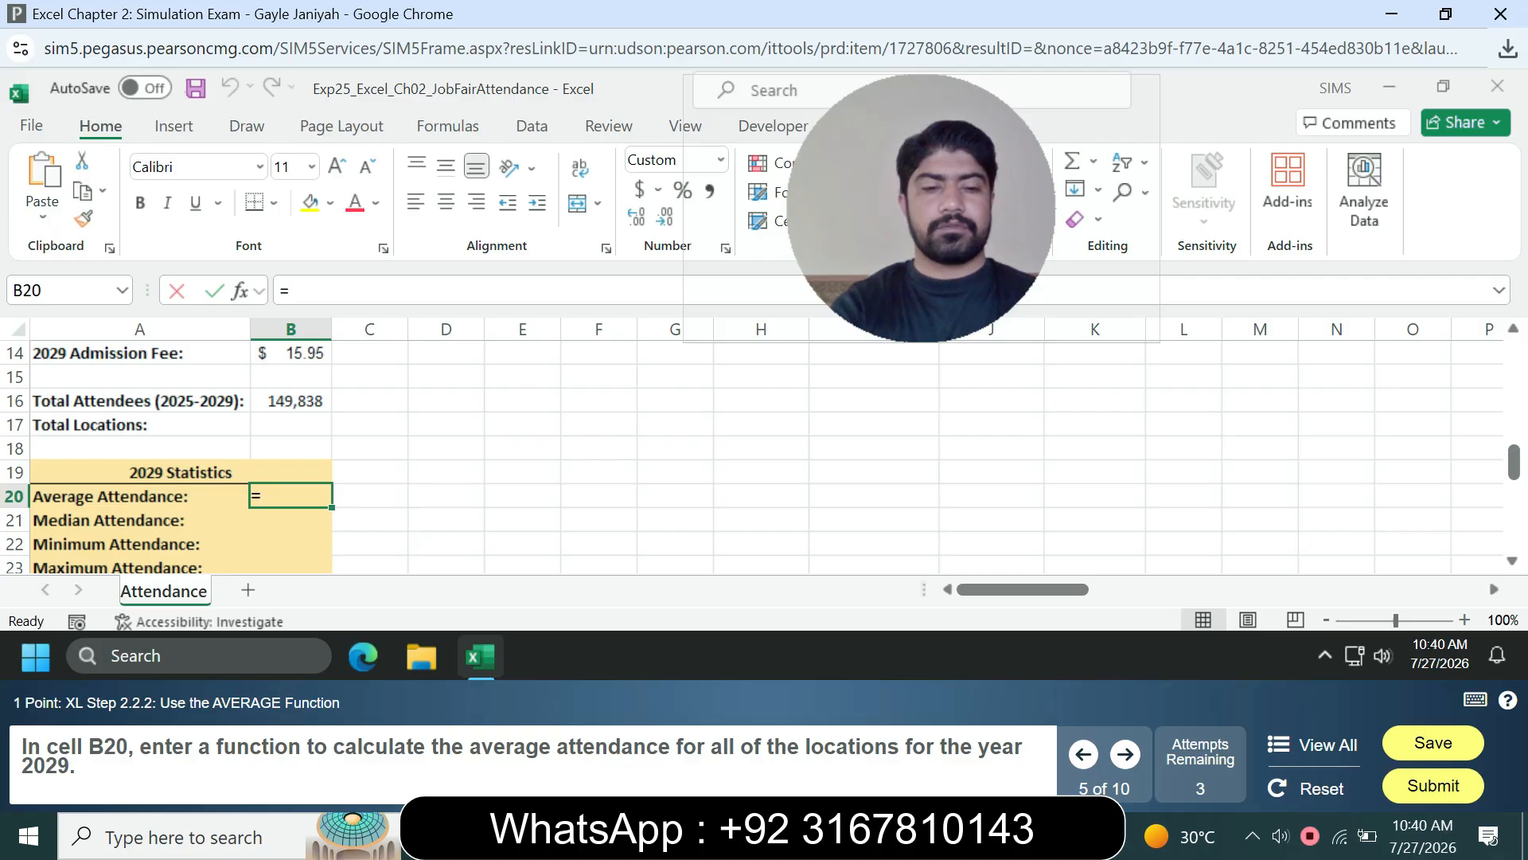
type("aver")
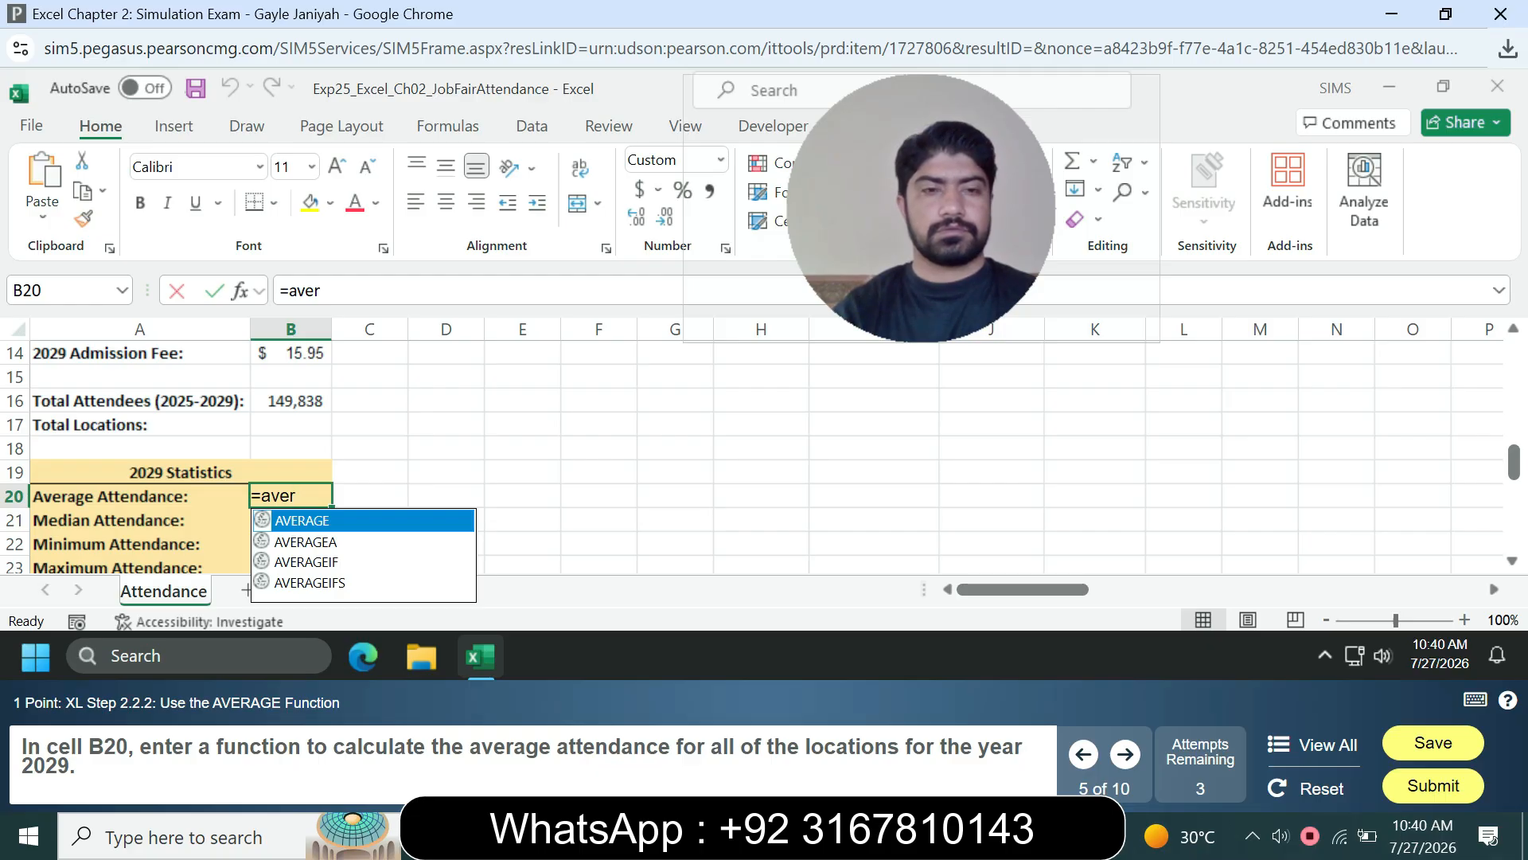
key("Tab")
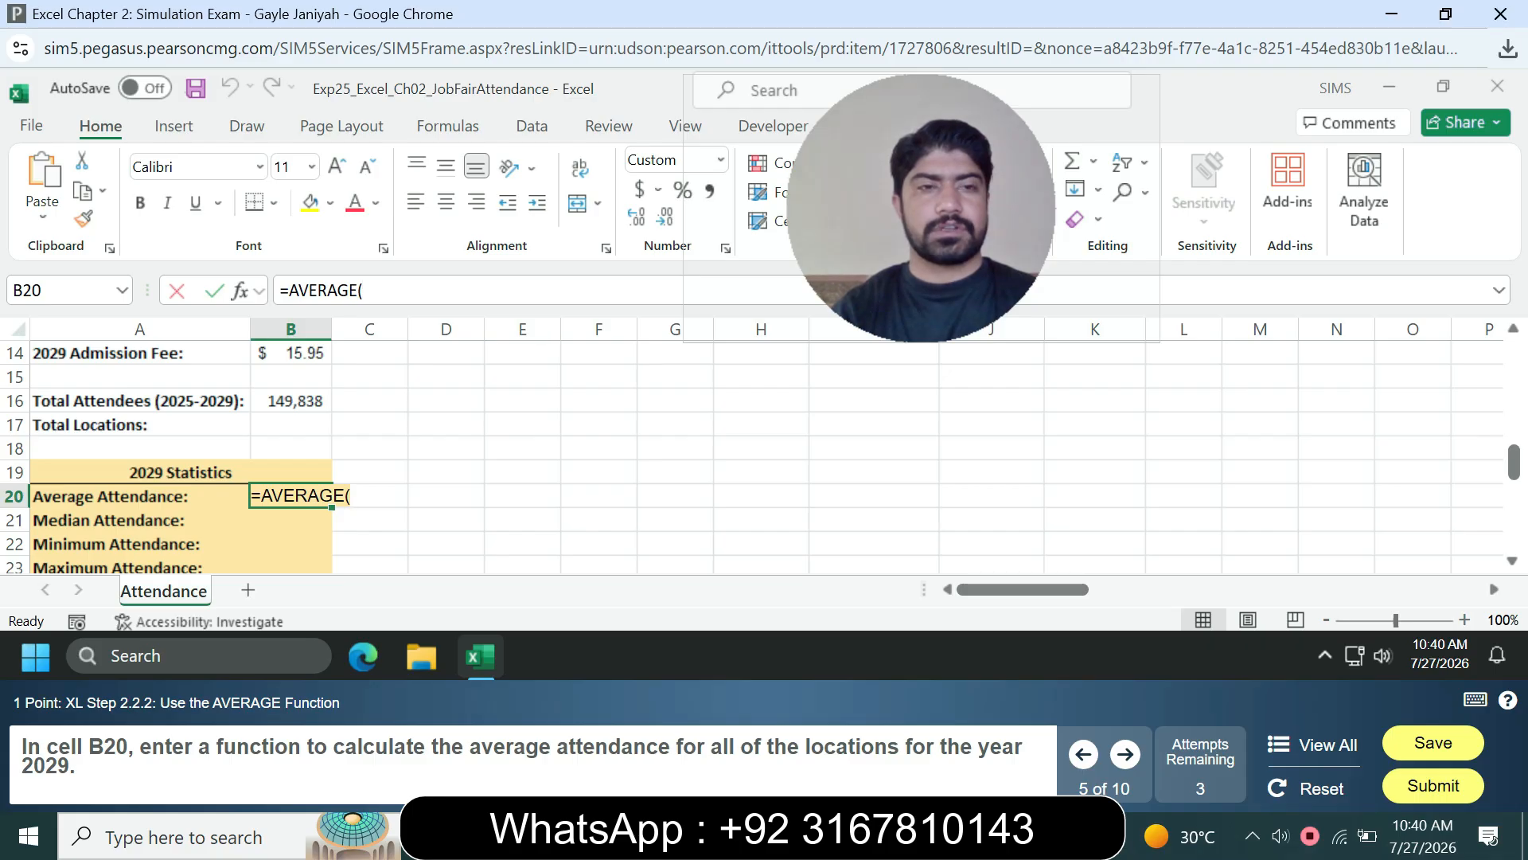
left_click_drag(1514, 462, 1514, 375)
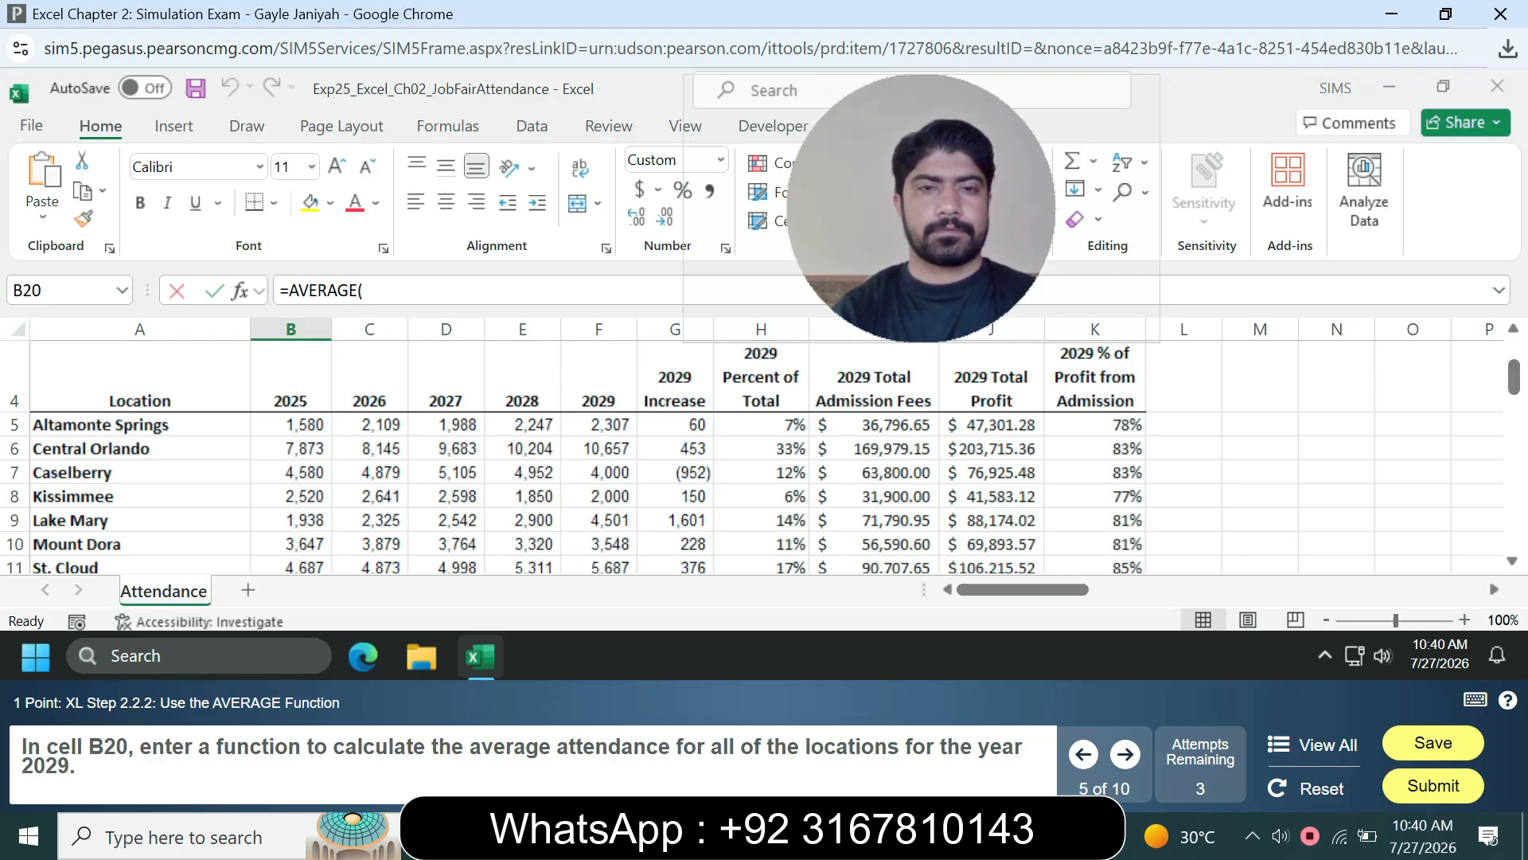
mouse_move(599, 424)
left_mouse_down()
mouse_move(599, 572)
mouse_move(598, 424)
left_mouse_up()
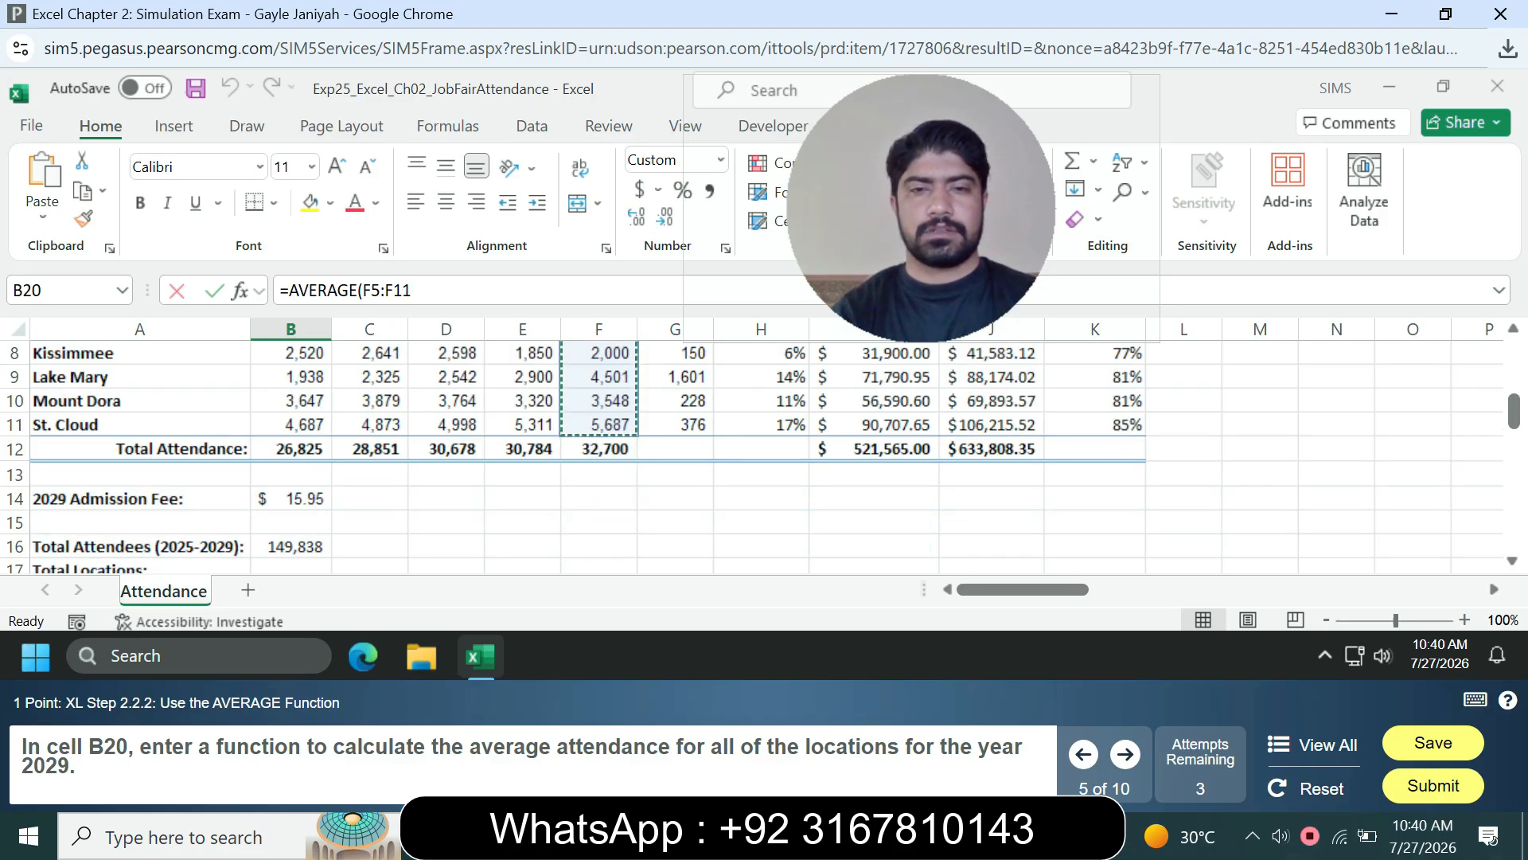
left_click(438, 290)
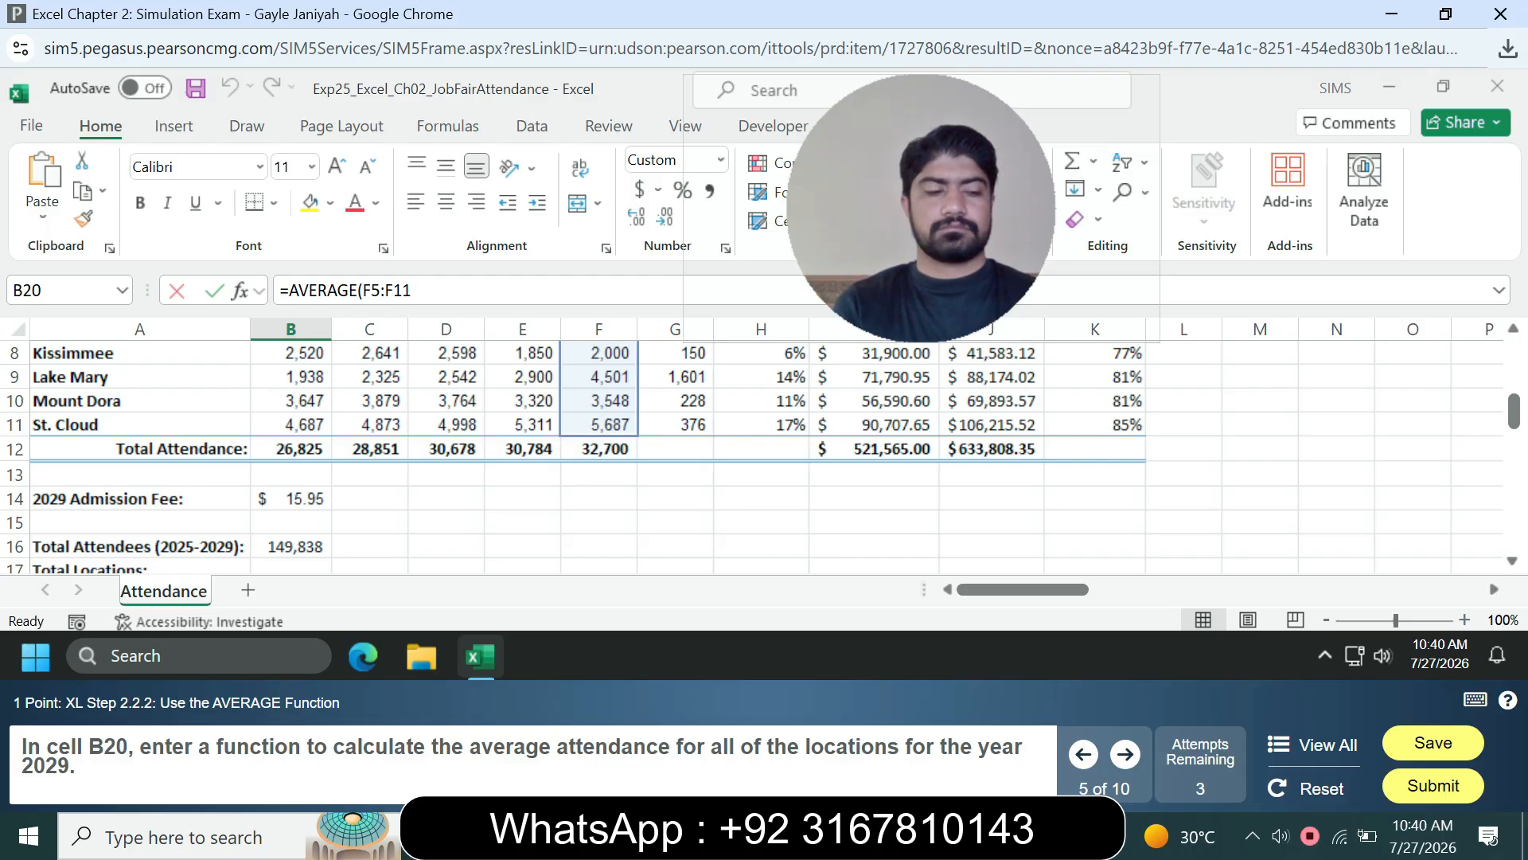
key("Return")
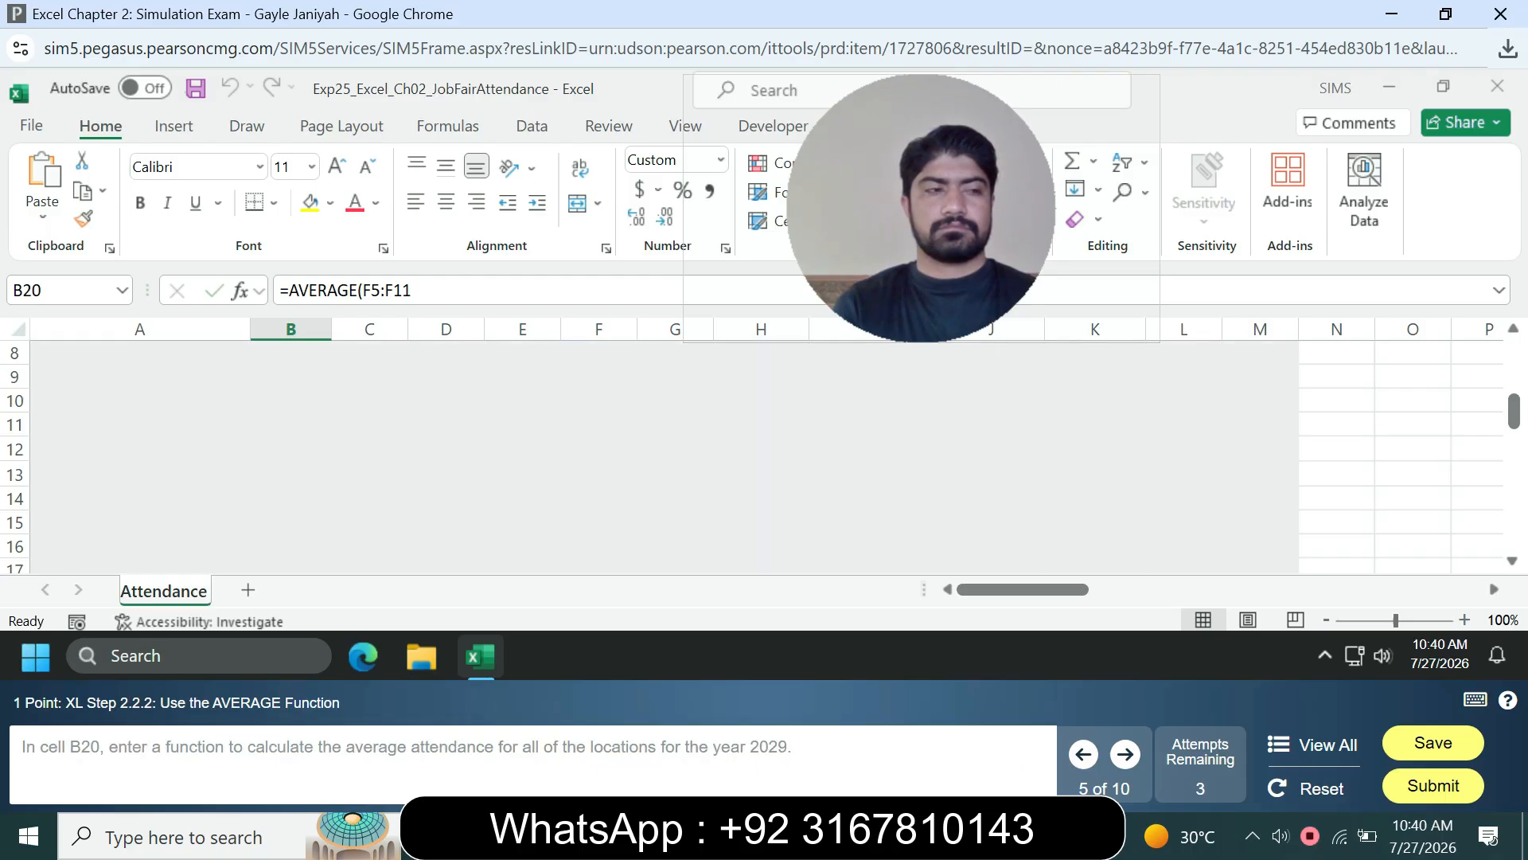